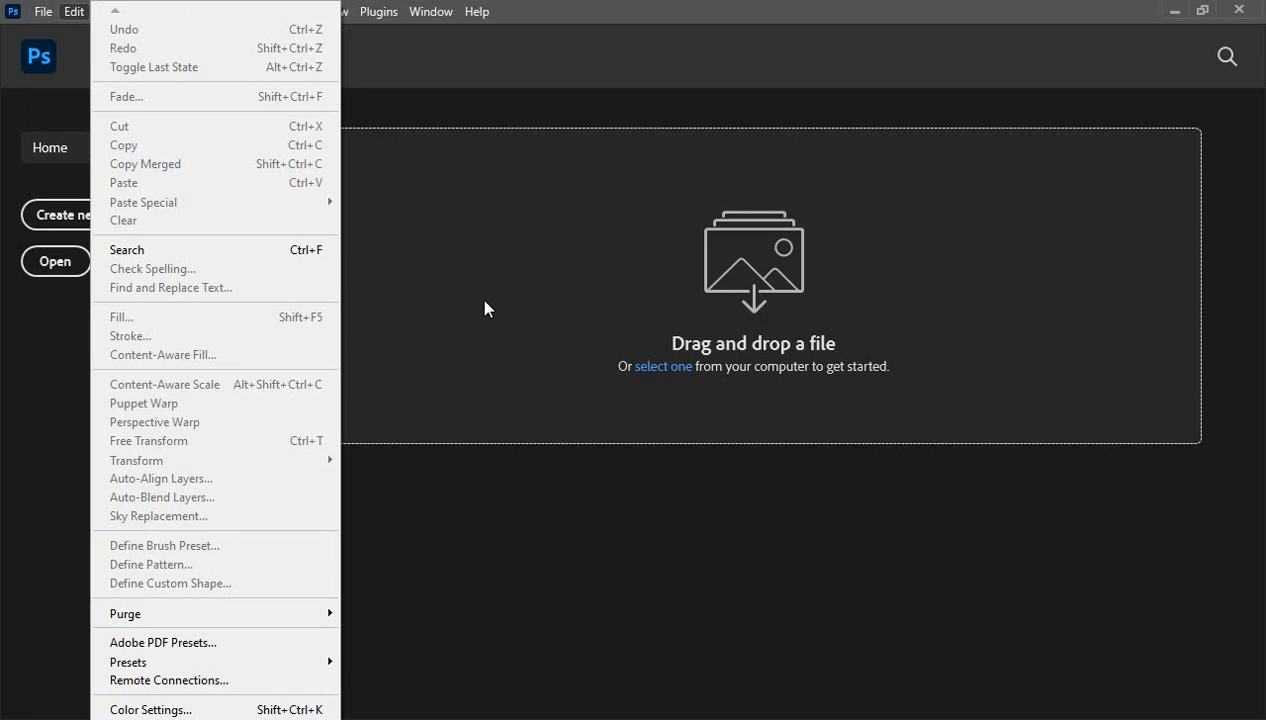
- Open images.jpg from the Desktop, a 181 × 124 px black-and-white photo of a woman on a bench
left_click(480, 117)
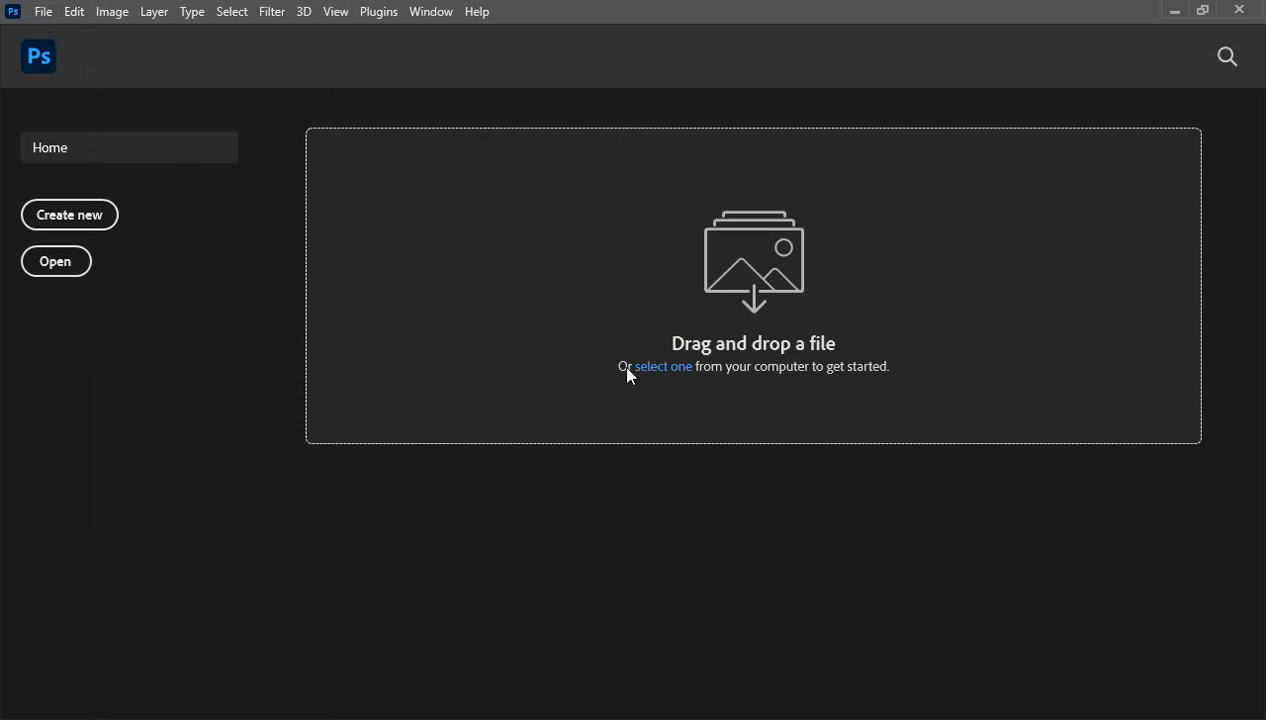
left_click(42, 12)
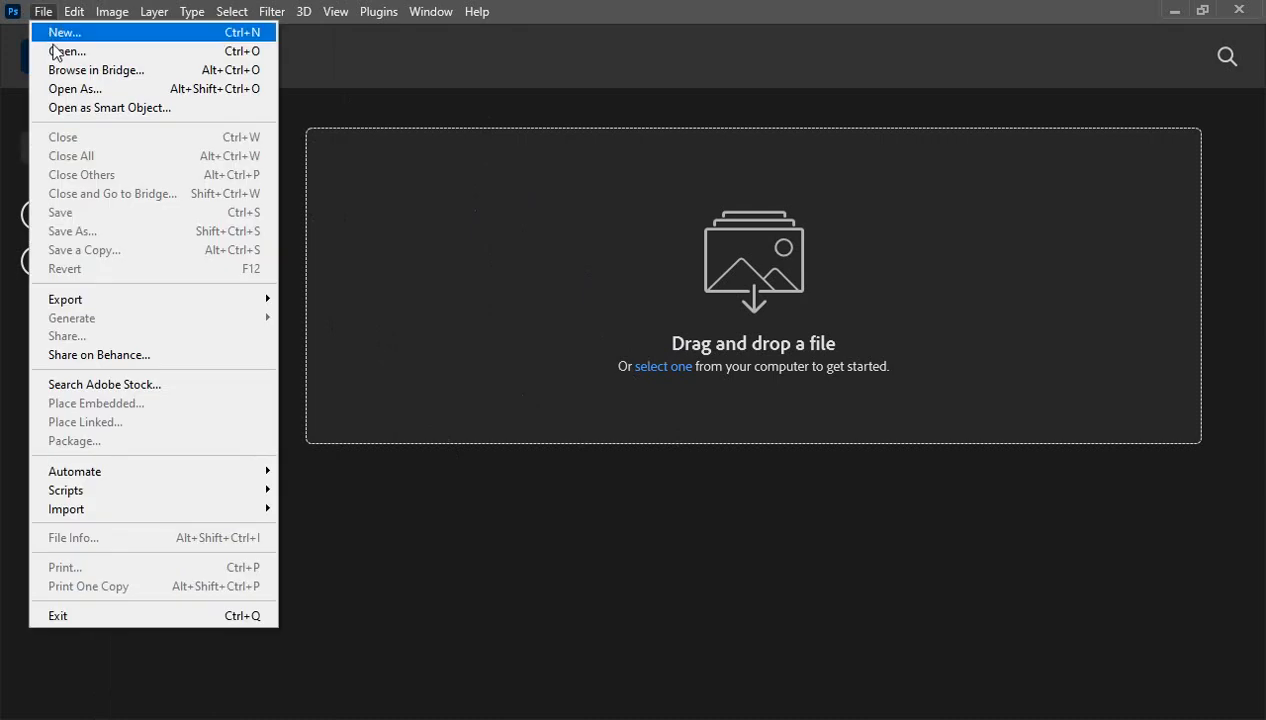
left_click(55, 51)
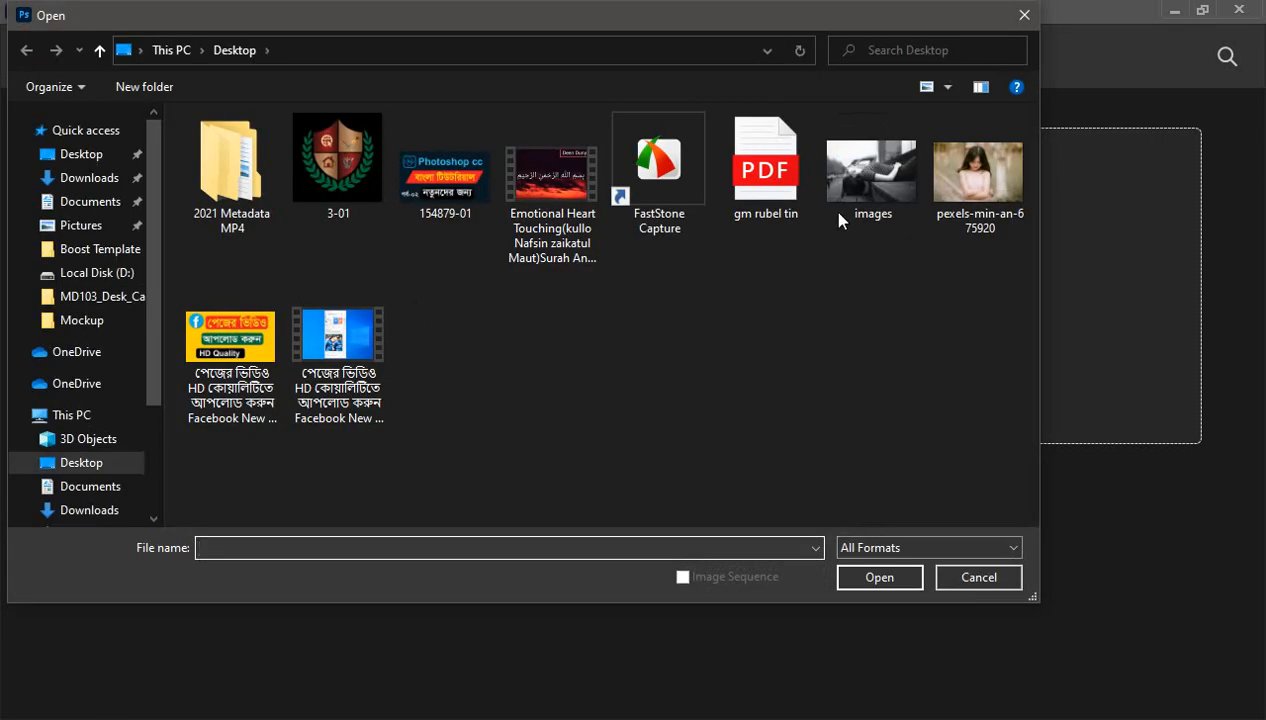
left_click(838, 213)
left_click(879, 578)
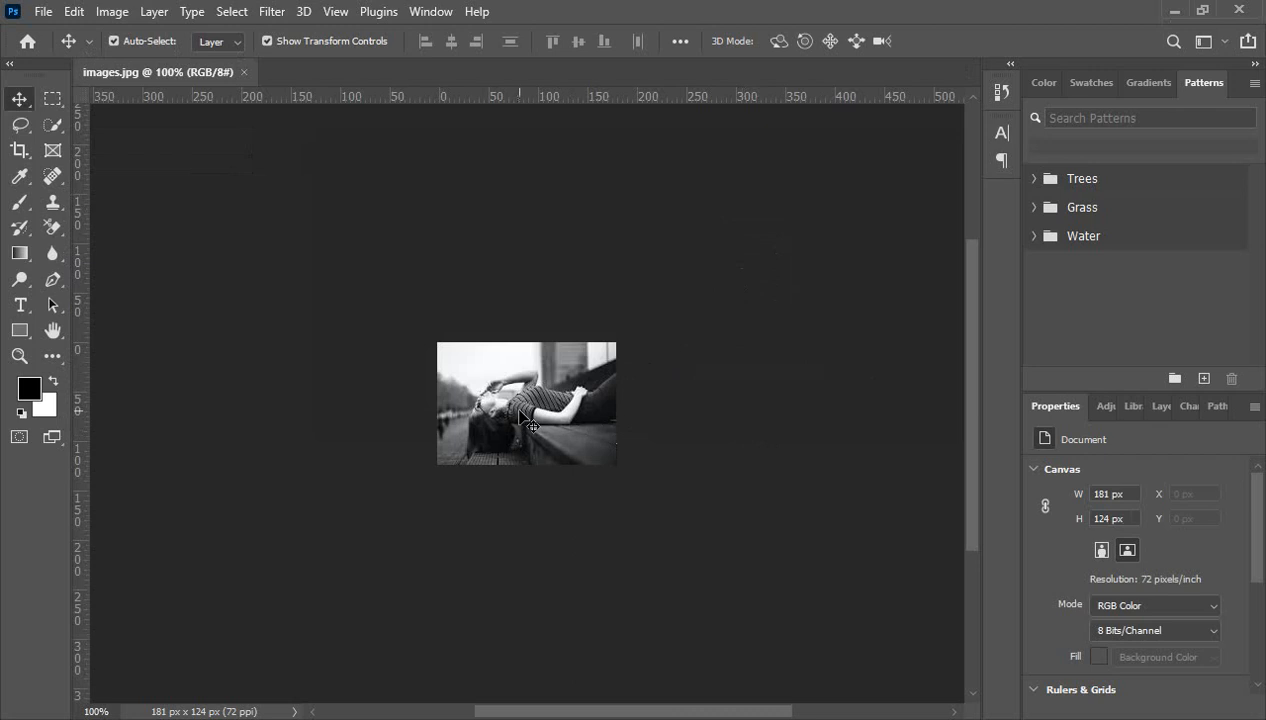
- Zoom the bench photo in to 200%
scroll(518, 418, "up", 1)
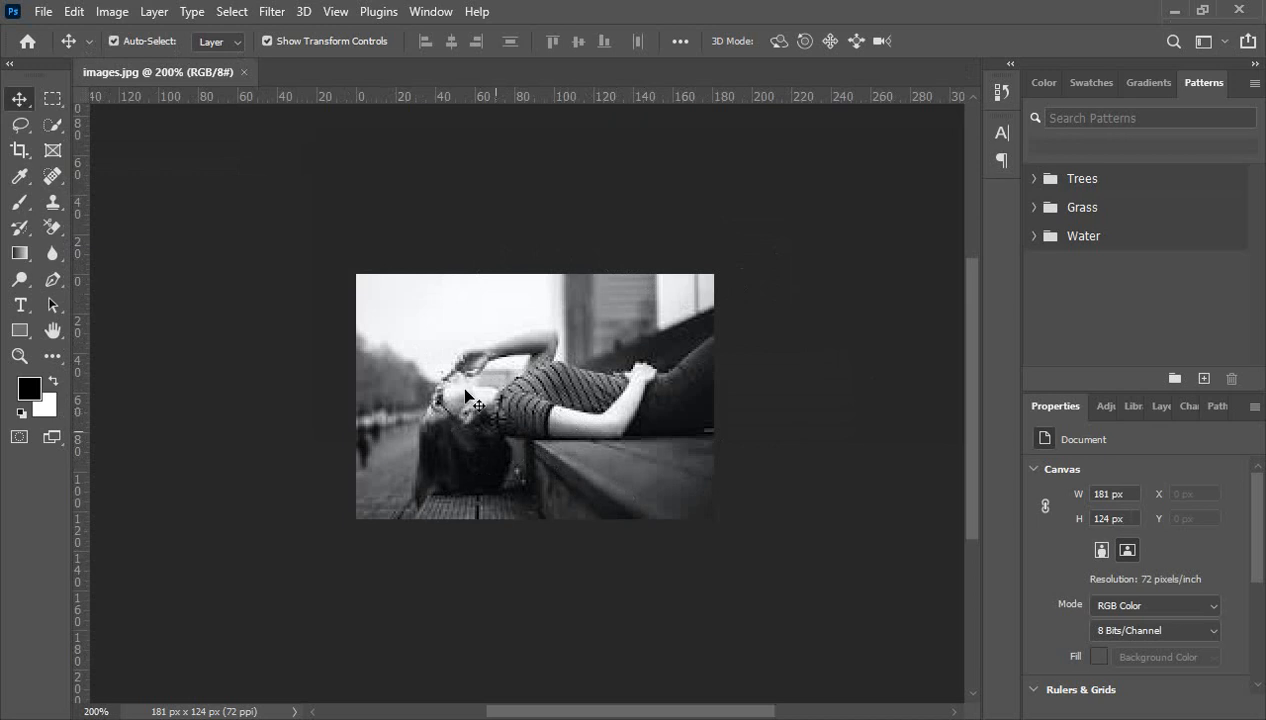
scroll(566, 433, "down", 1)
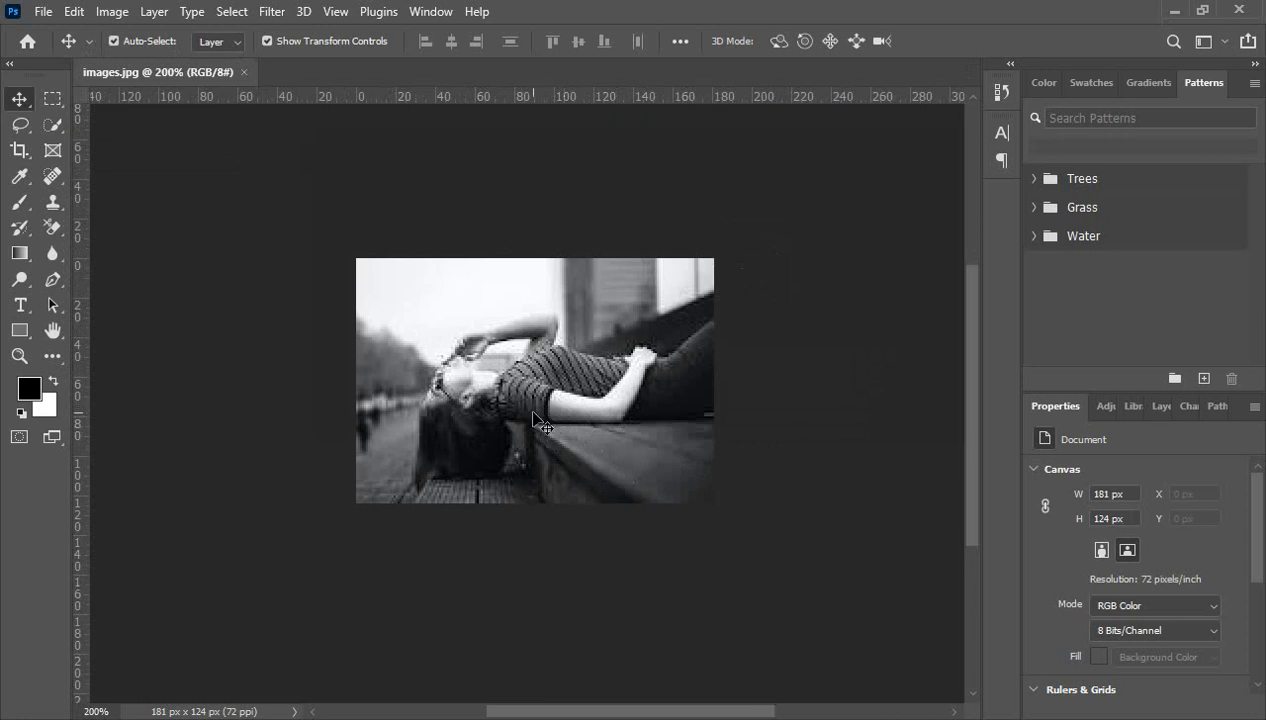
scroll(532, 413, "up", 1)
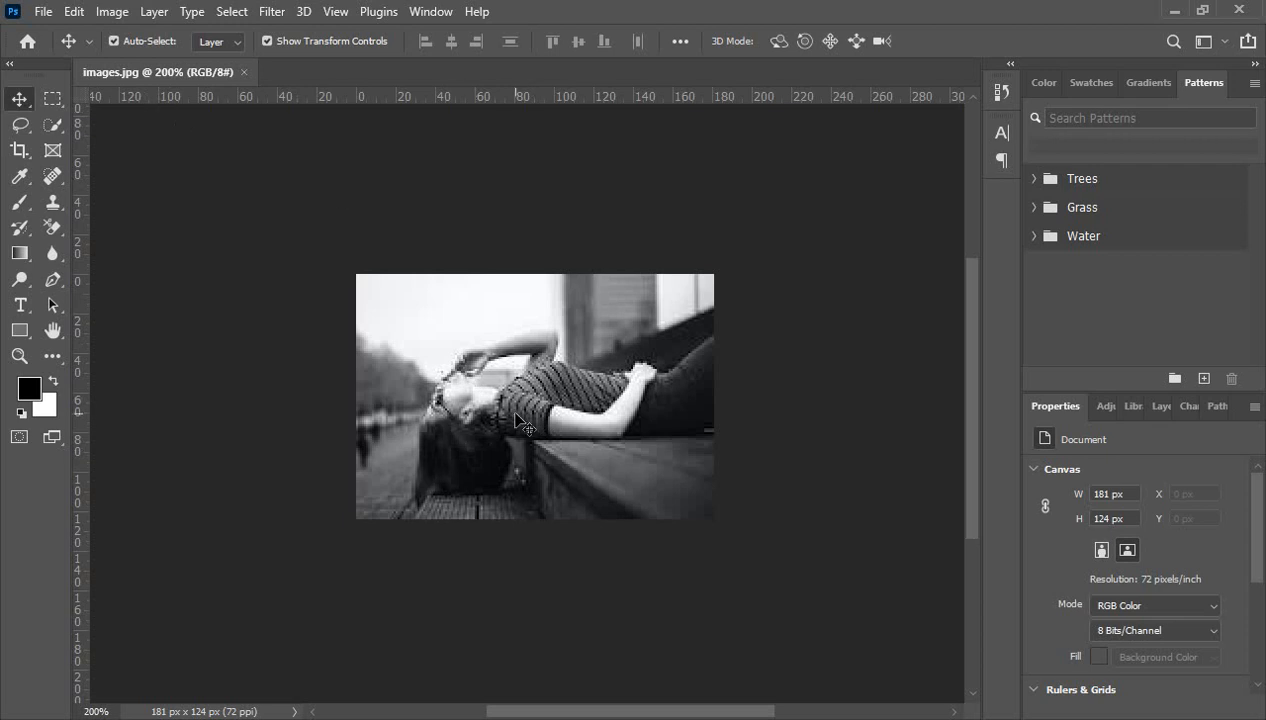
left_click(114, 12)
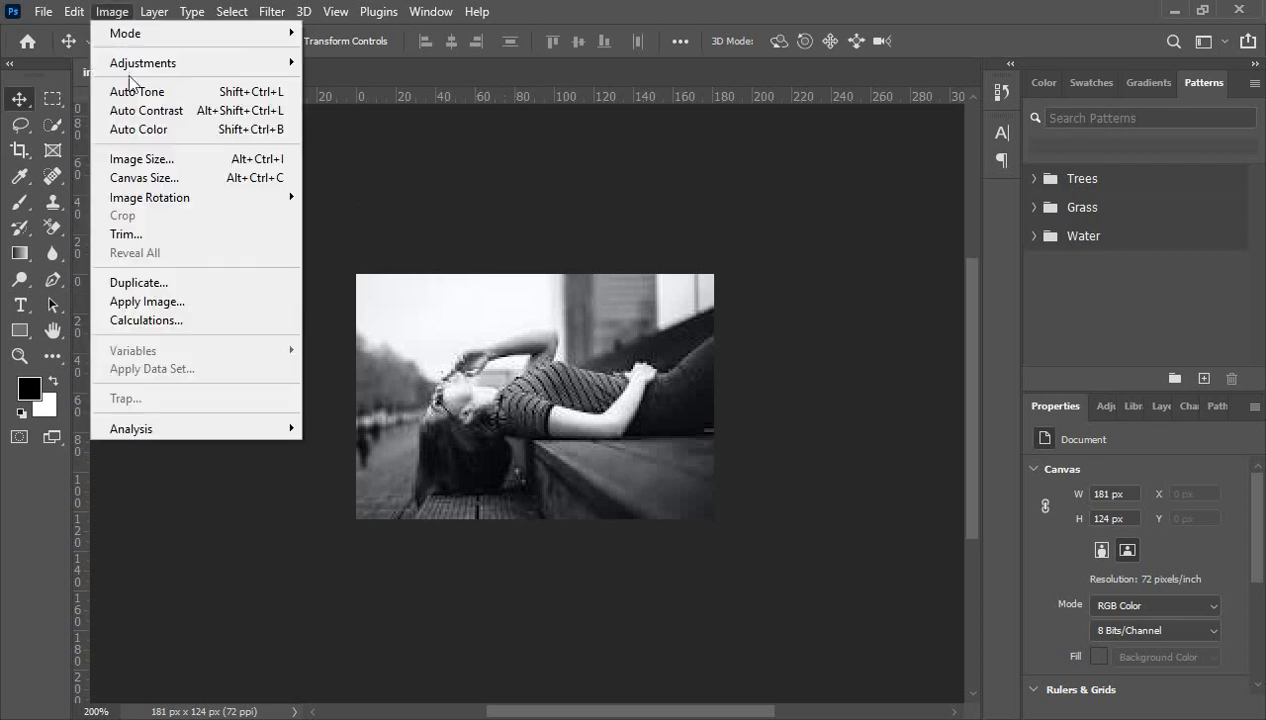
- In Image Size, select the current 72 pixels/inch resolution value
left_click(138, 161)
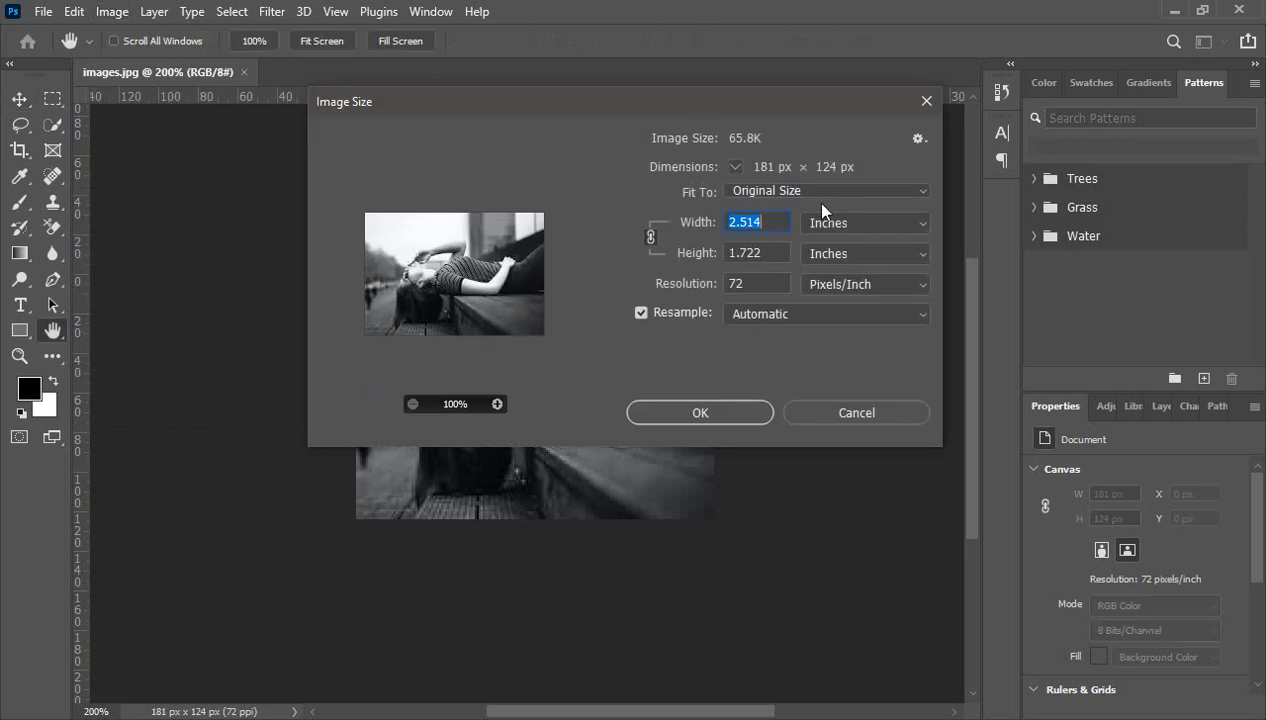
left_click_drag(785, 103, 812, 216)
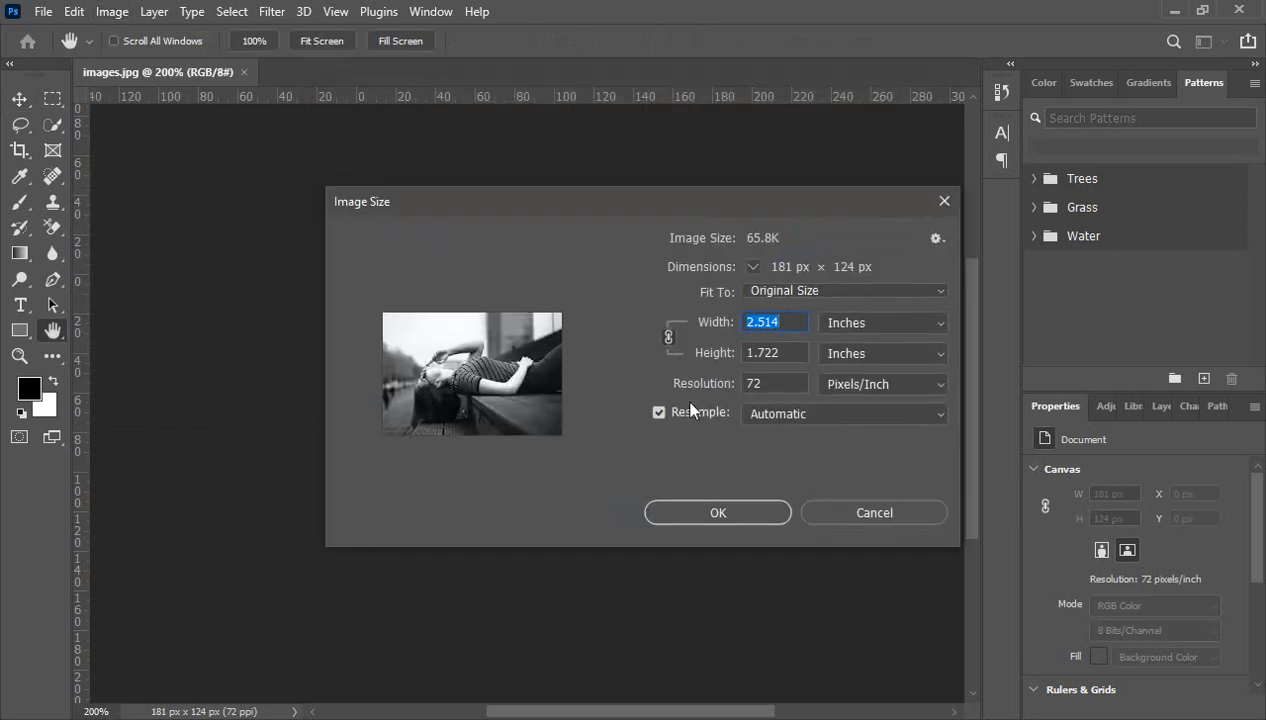
double_click(768, 384)
mouse_move(576, 388)
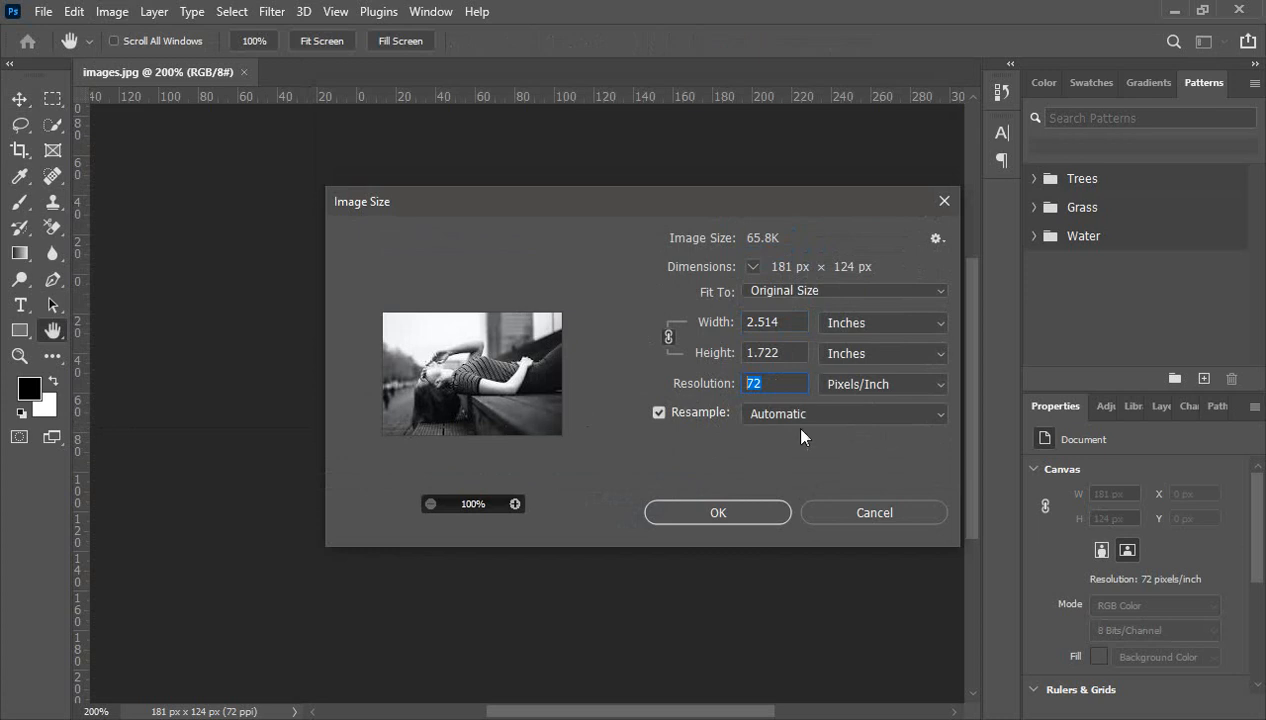
left_click(774, 385)
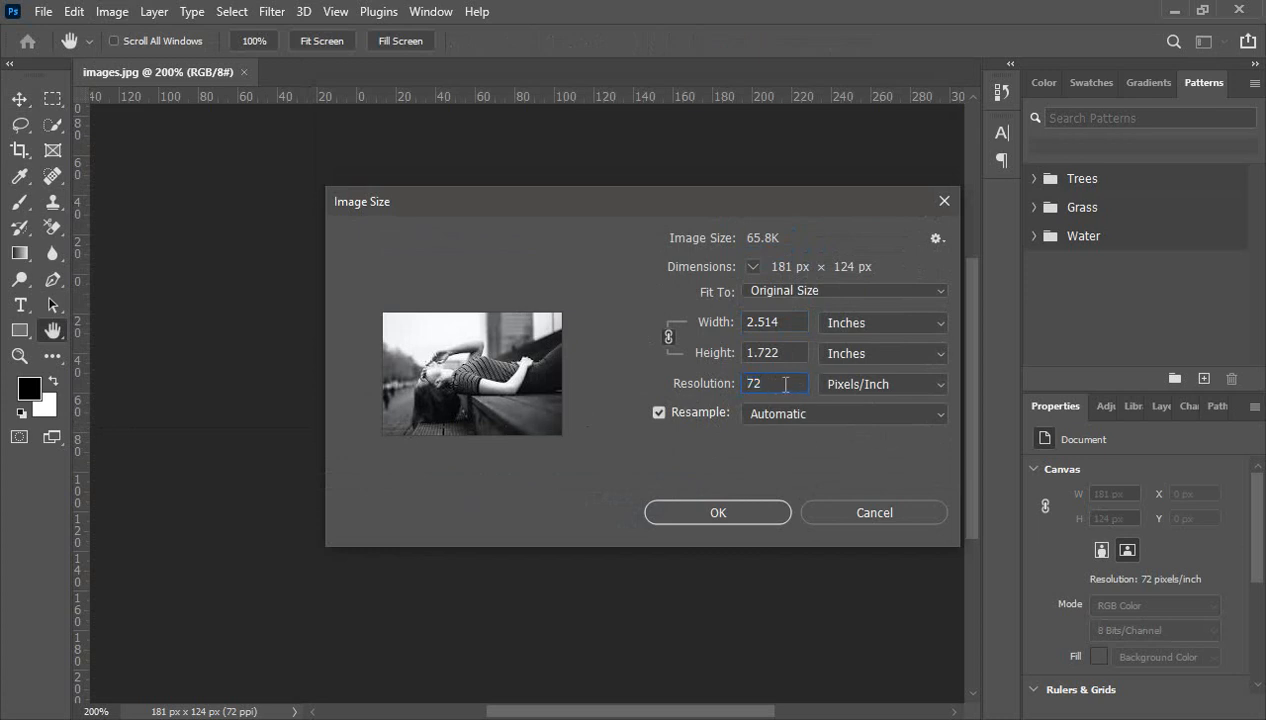
left_click_drag(777, 383, 713, 391)
left_click(769, 382)
left_click_drag(774, 386, 664, 392)
left_click(771, 384)
left_click_drag(775, 383, 700, 393)
left_click(778, 383)
left_click_drag(778, 383, 711, 398)
- Replace the resolution with 300 pixels/inch, making the photo 754 × 517 px
type("300")
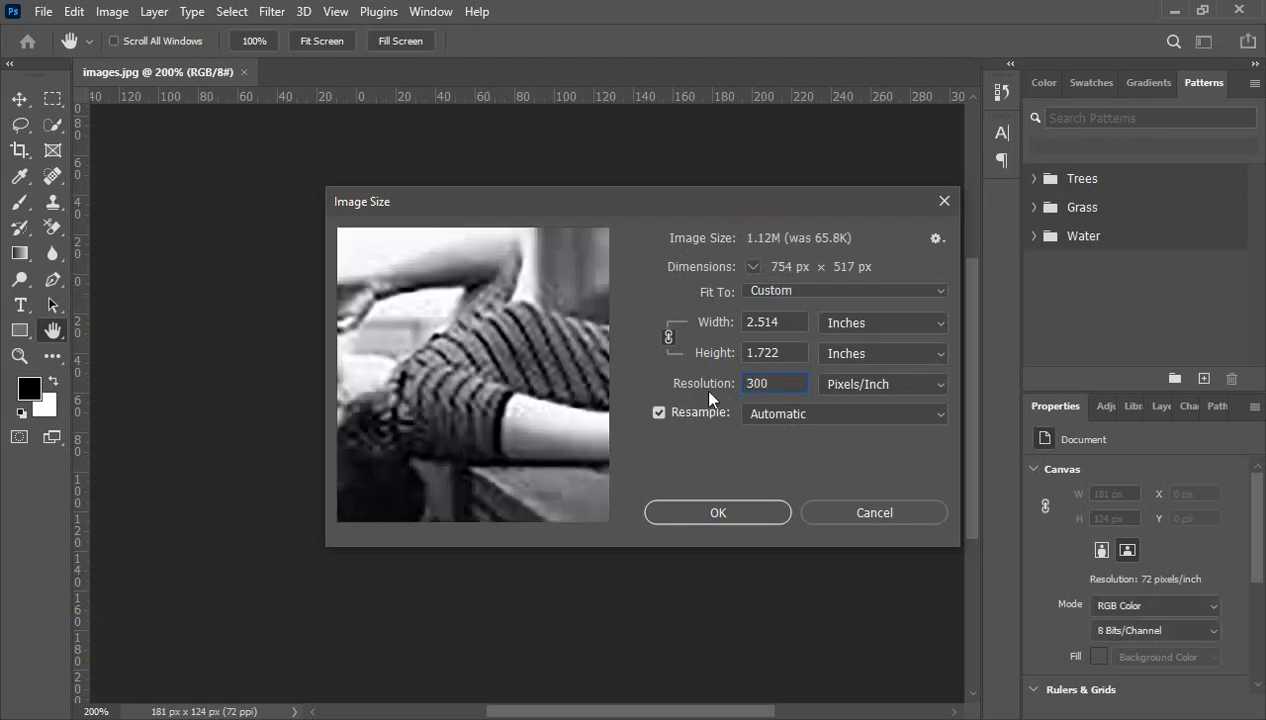
double_click(777, 385)
left_click(775, 385)
left_click_drag(777, 385, 704, 395)
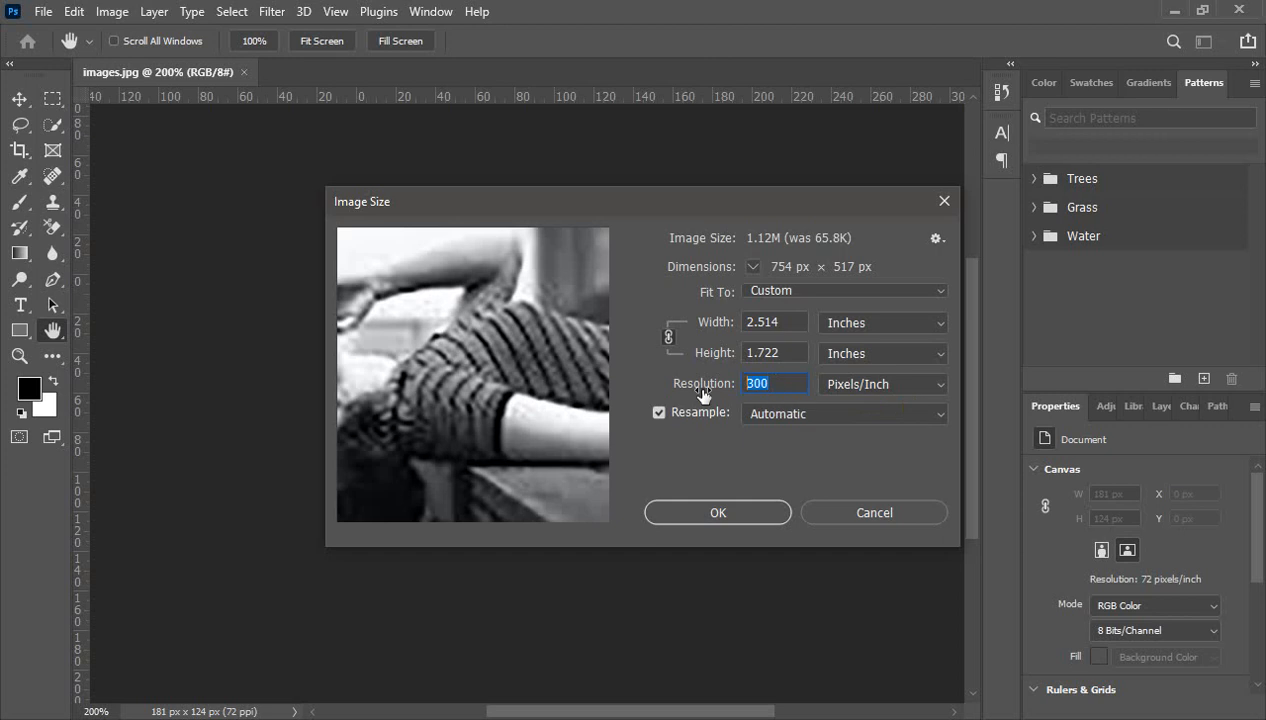
- Apply the resample to 754 × 517 px at 300 pixels/inch and zoom to 66.7%
left_click(719, 512)
key("v")
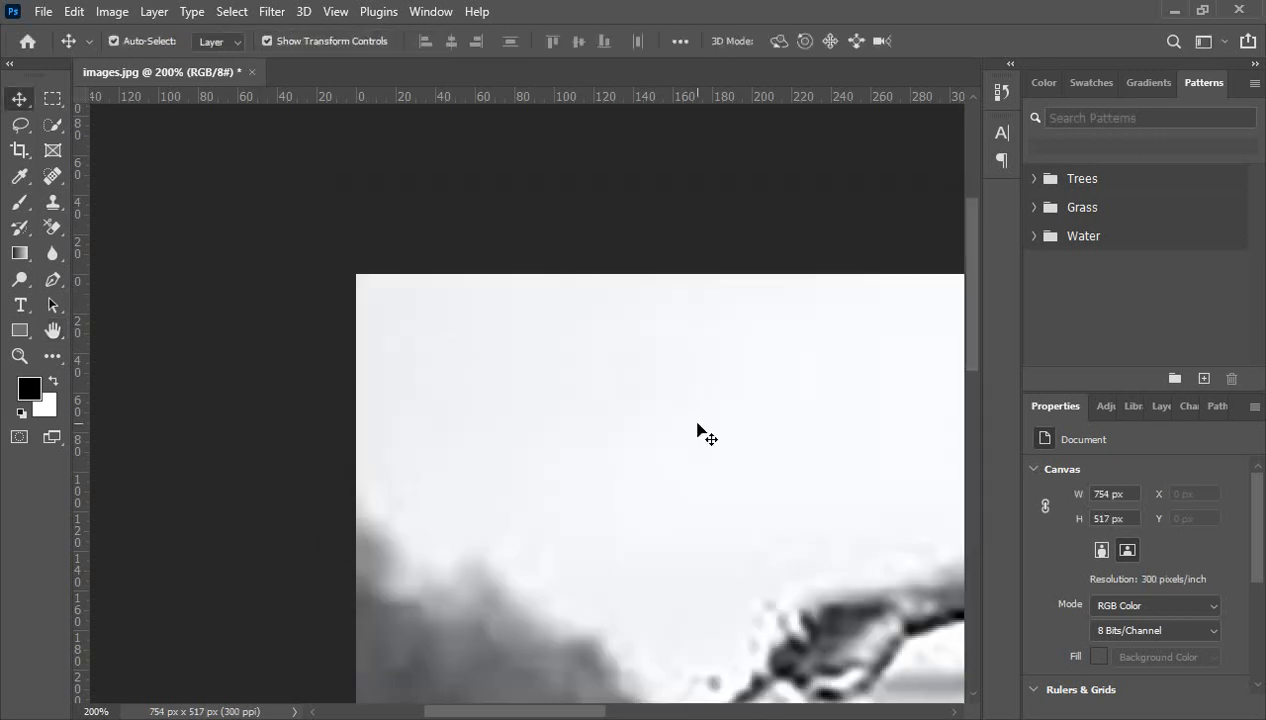
key("ctrl+minus")
key("ctrl+minus")
key("ctrl+minus")
key("ctrl+minus")
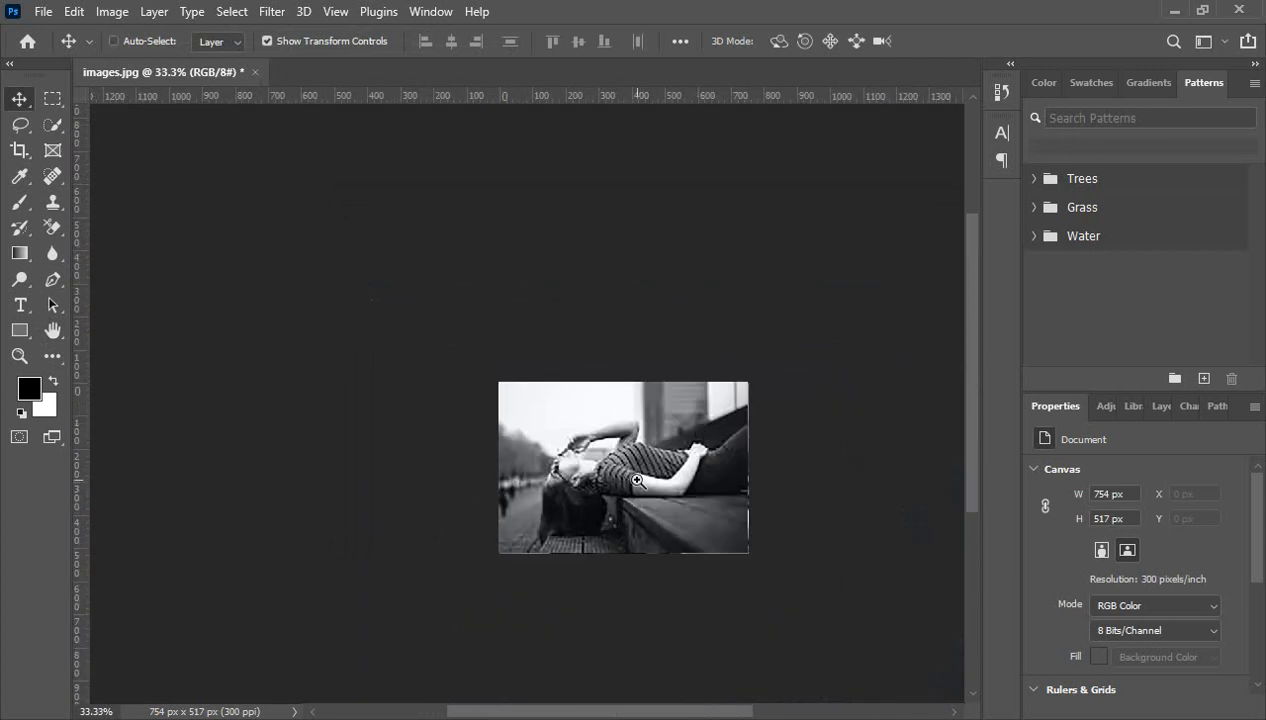
key("ctrl+plus")
left_click_drag(628, 482, 606, 441)
key("ctrl+plus")
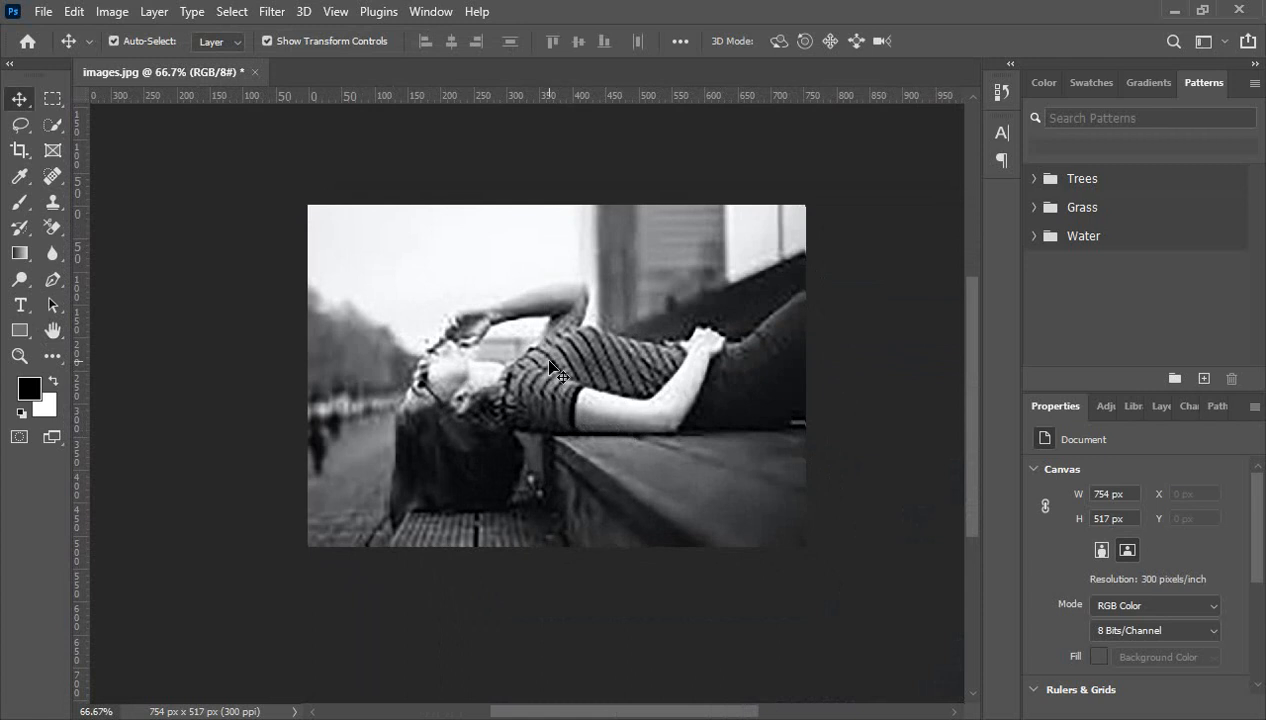
left_click(50, 103)
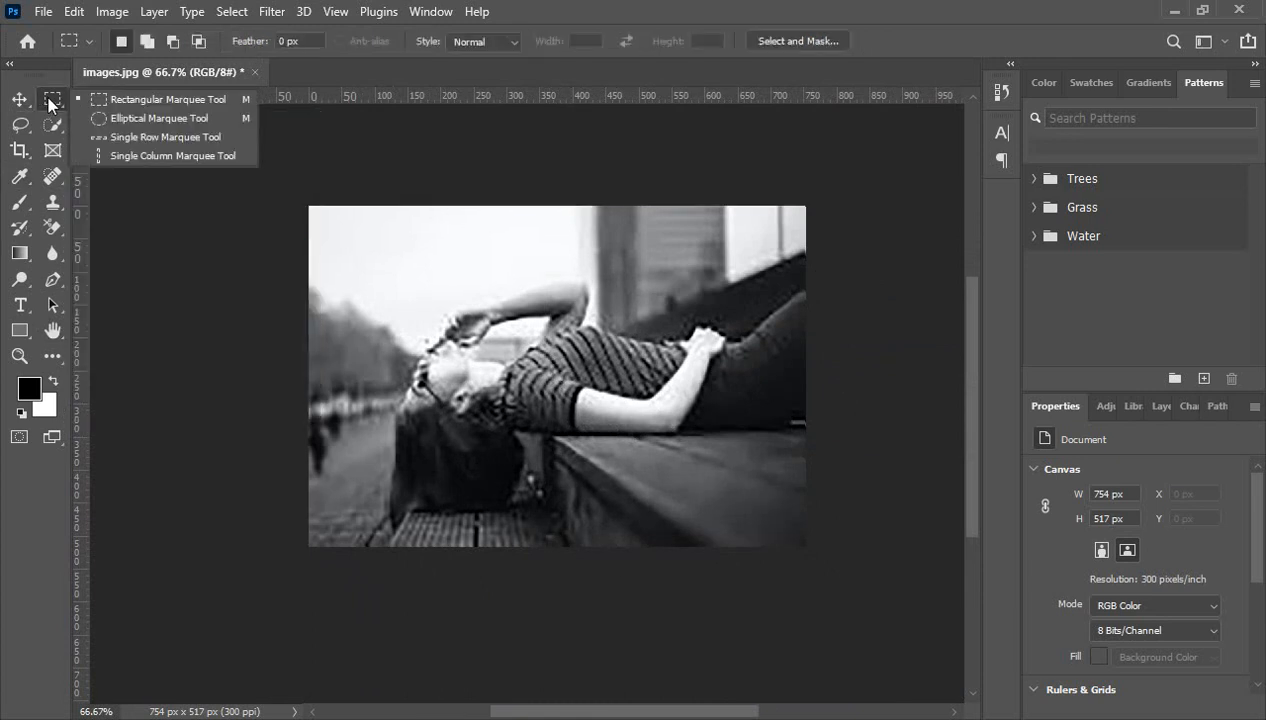
- Draw a rectangular marquee over the photo, leaving out thin left and top strips
left_click(158, 101)
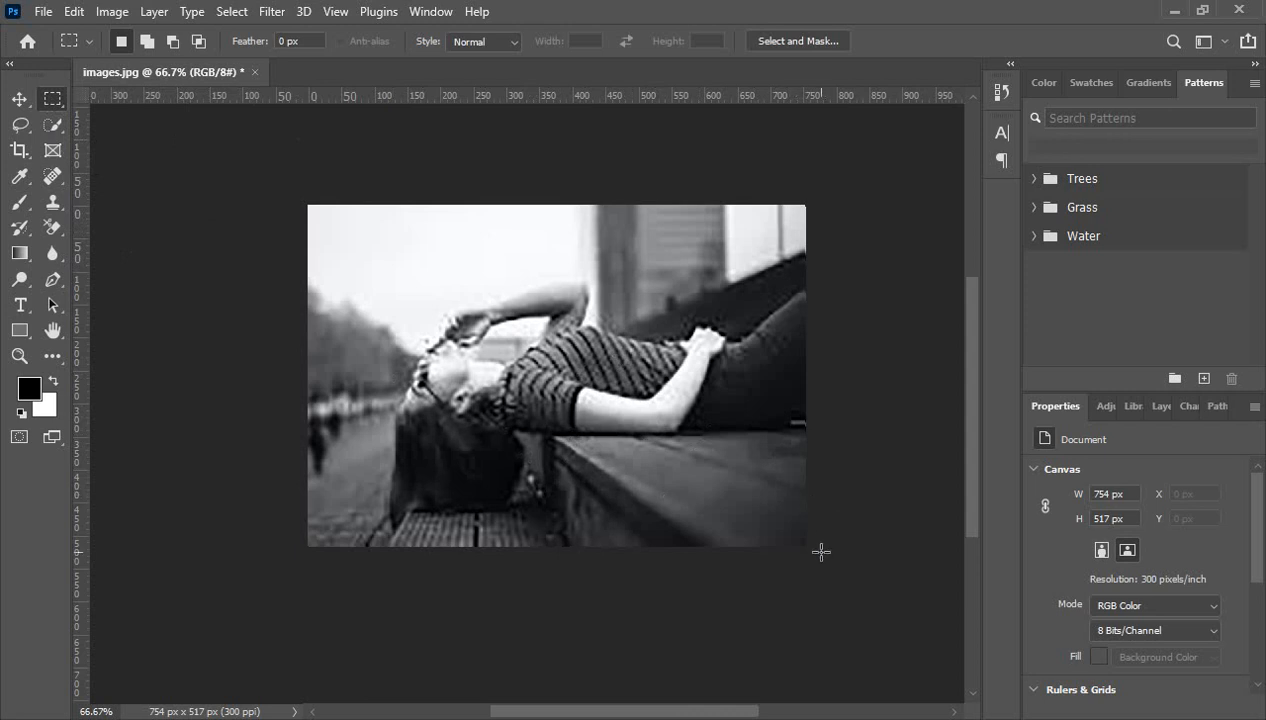
left_click_drag(812, 548, 376, 224)
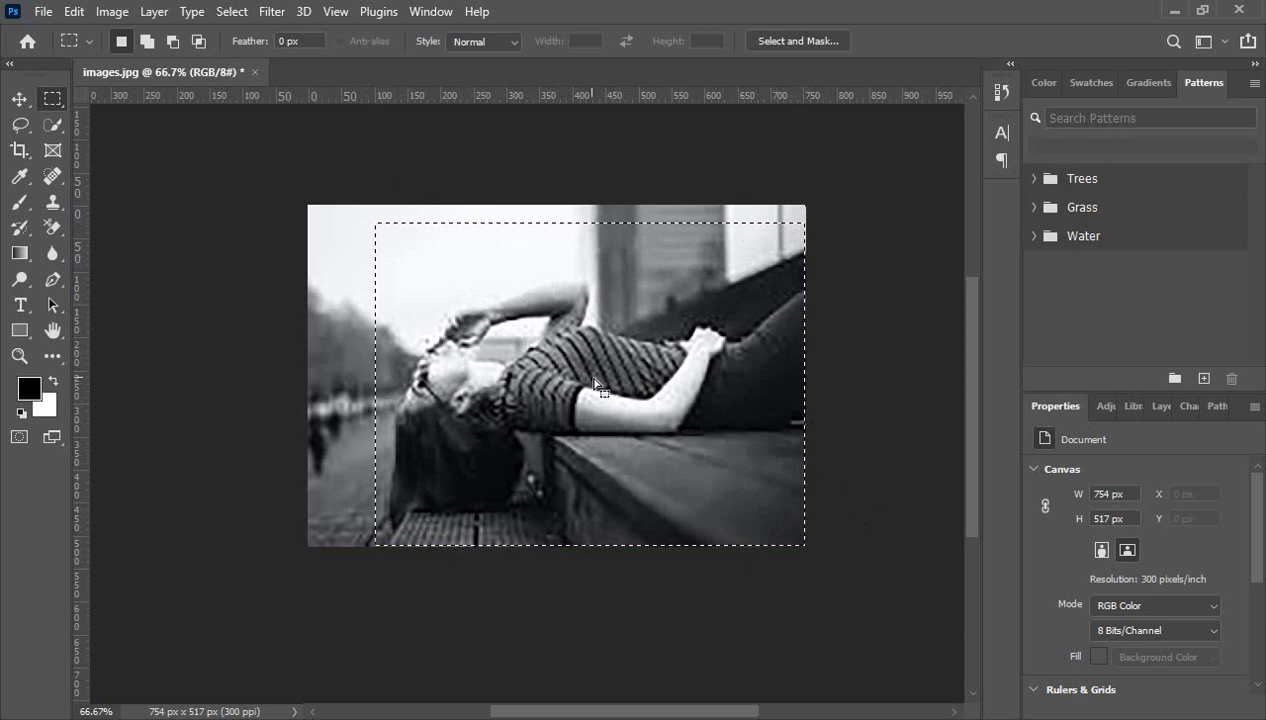
- Crop the photo to the rectangular selection, giving 652 × 489 px, then deselect
left_click(110, 14)
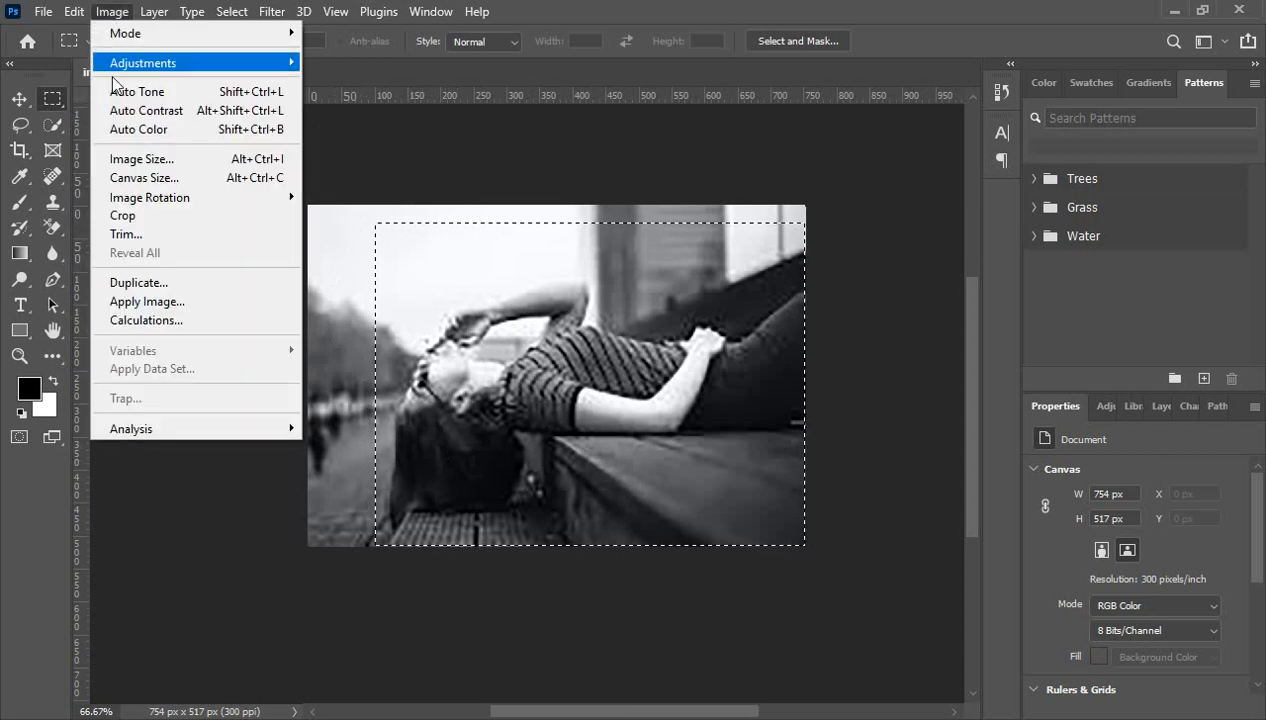
left_click(137, 218)
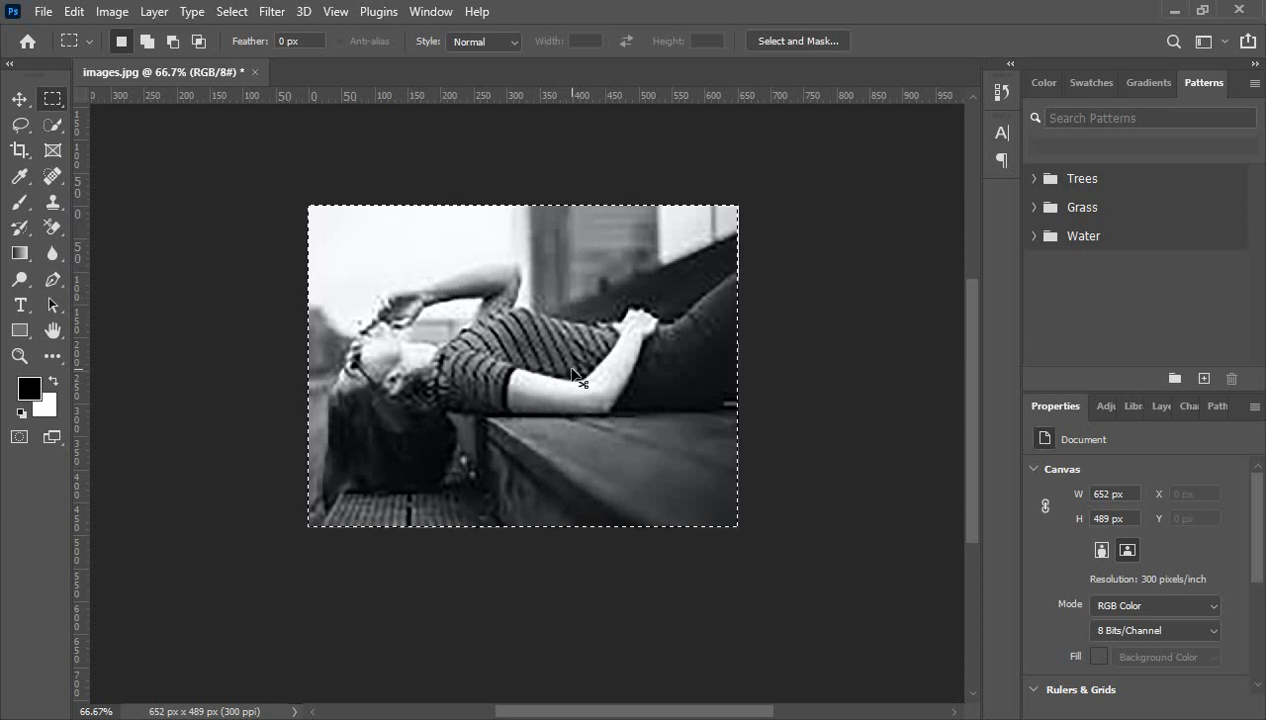
key("ctrl+d")
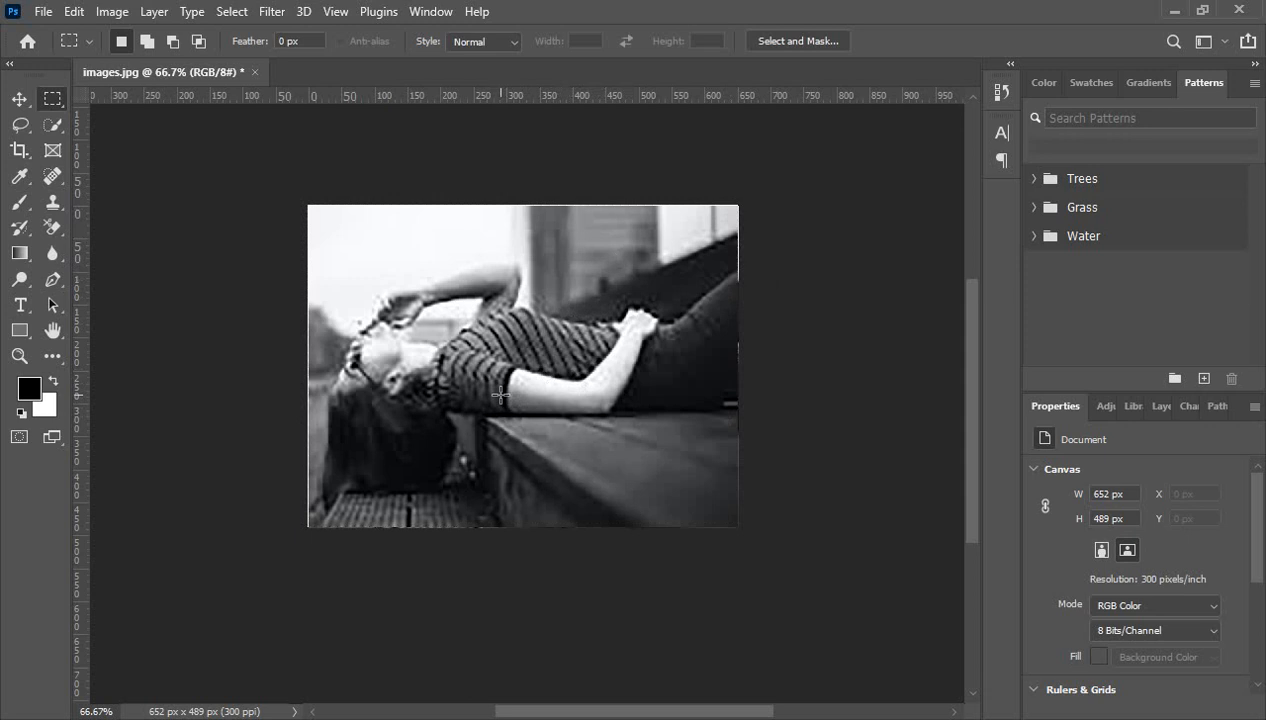
scroll(500, 395, "down", 1)
scroll(500, 395, "up", 2)
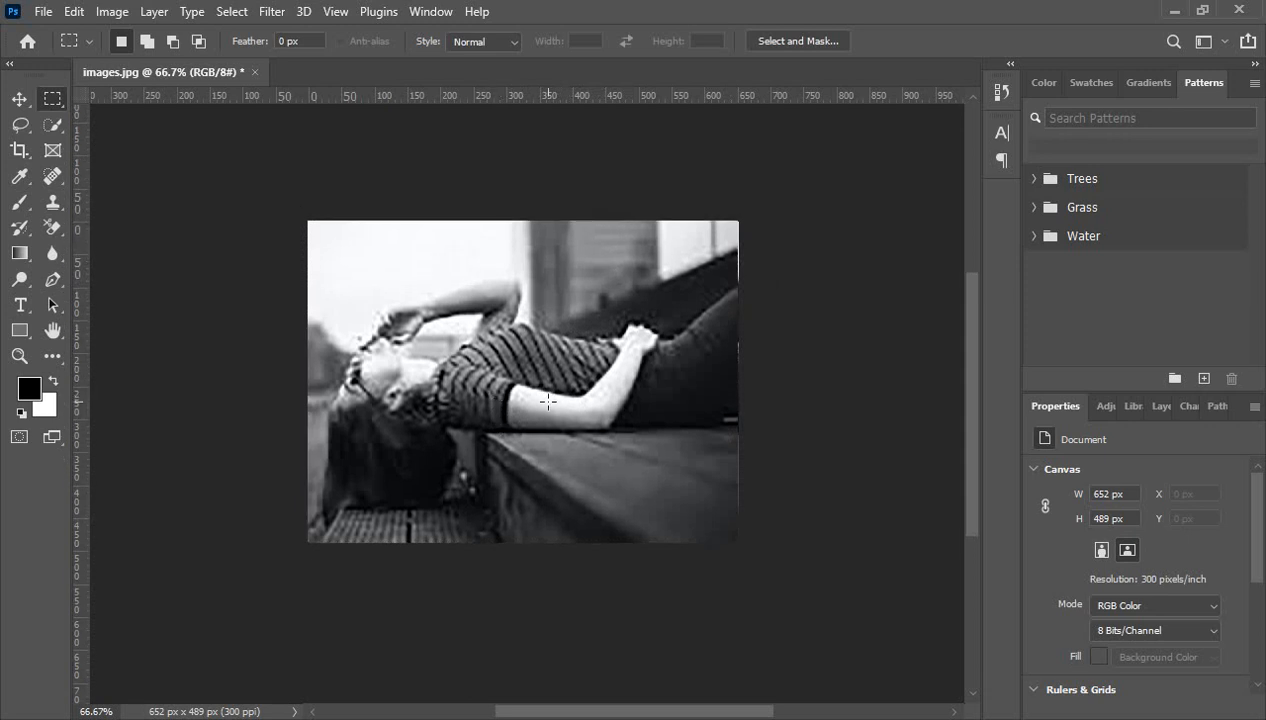
scroll(548, 401, "down", 1)
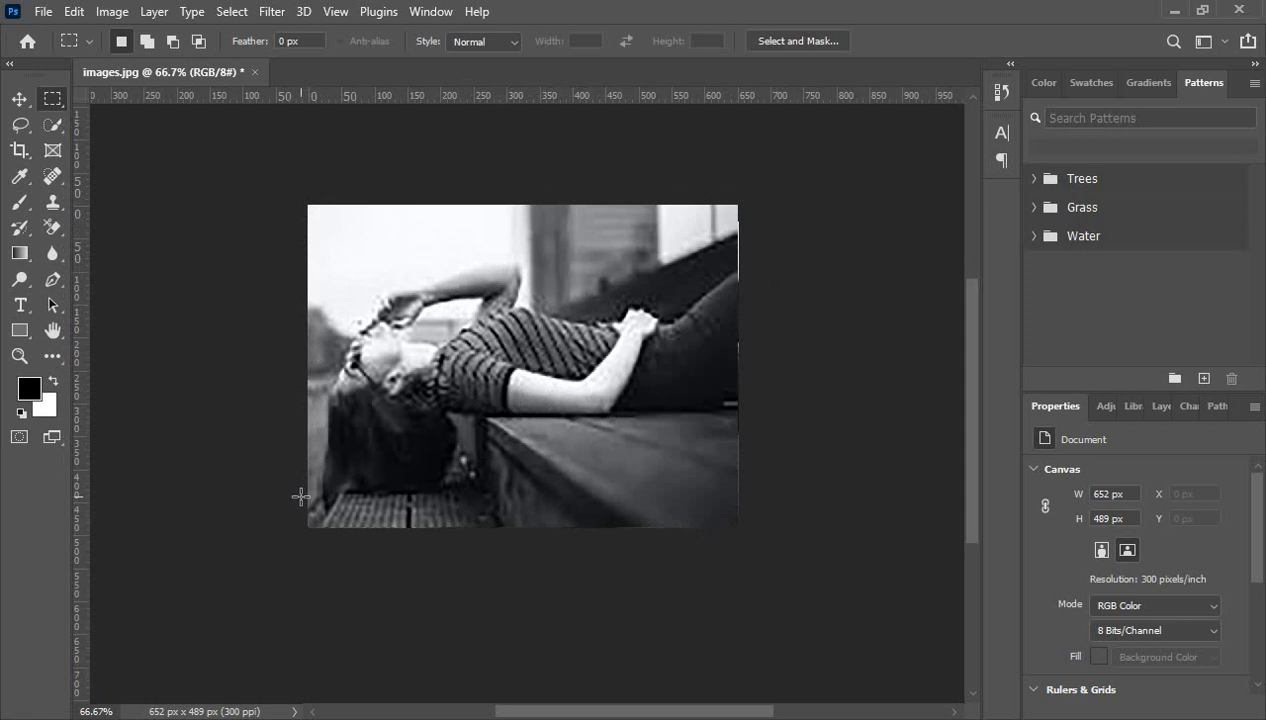
left_click(51, 101)
right_click(45, 104)
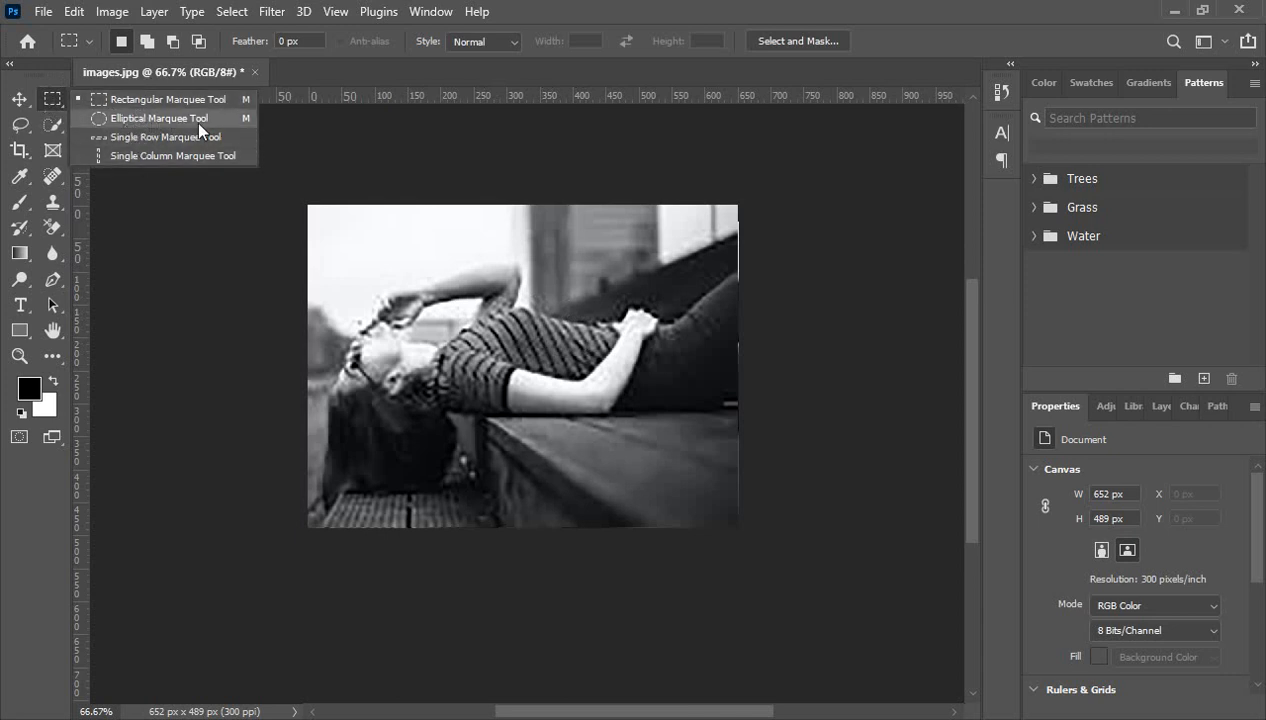
- Draw an elliptical selection circling the woman's head and shoulders
left_click(123, 118)
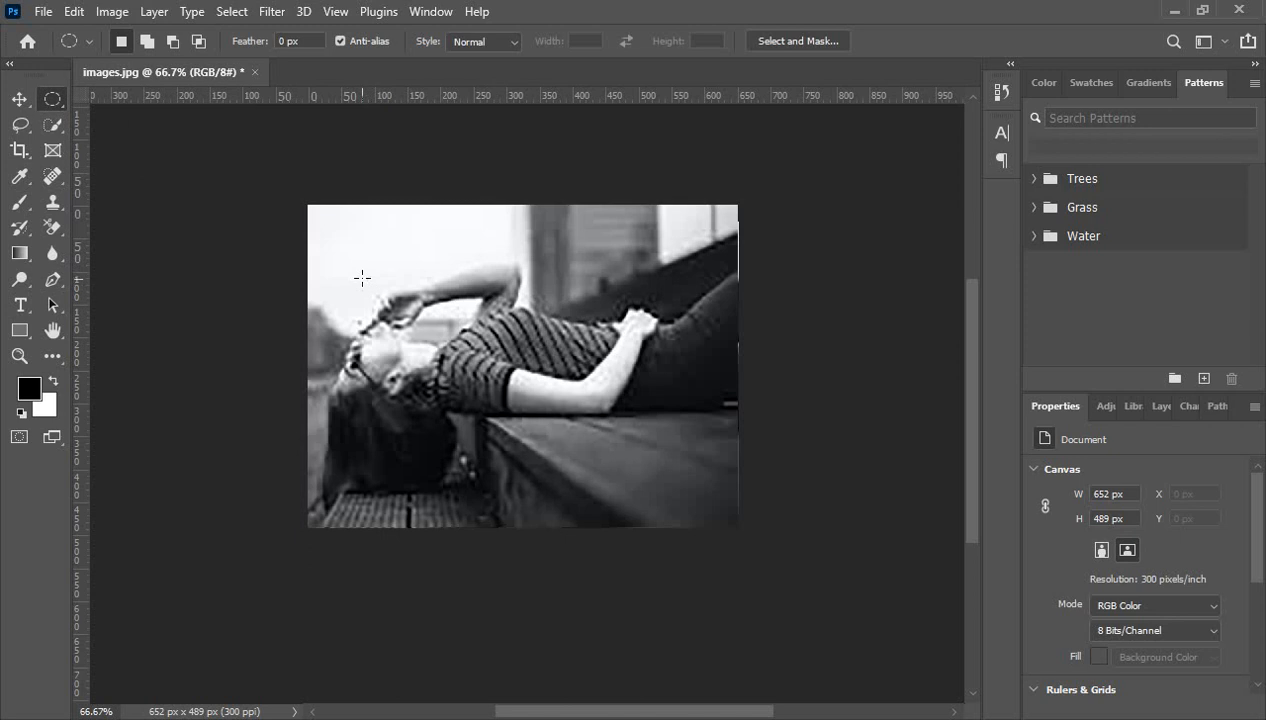
left_click_drag(362, 277, 520, 440)
left_click(112, 11)
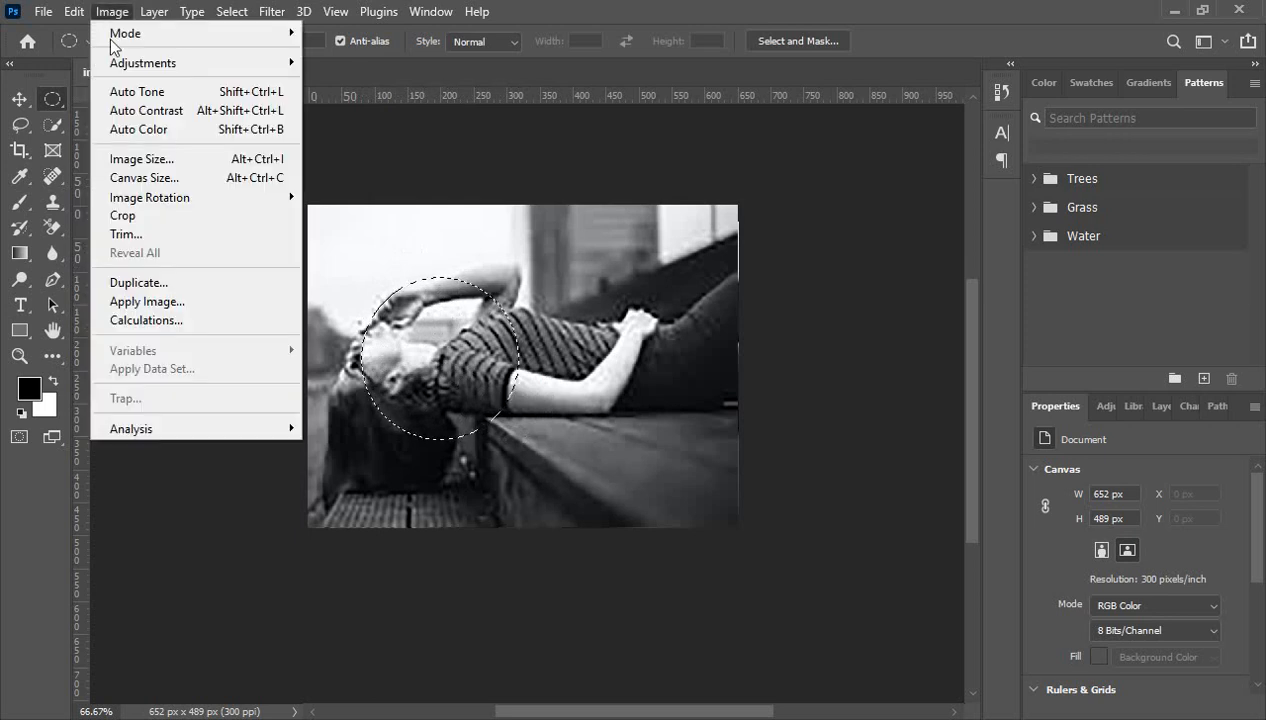
- Trial-crop to the circle, then undo it and deselect to restore the 652 × 489 px photo
left_click(140, 219)
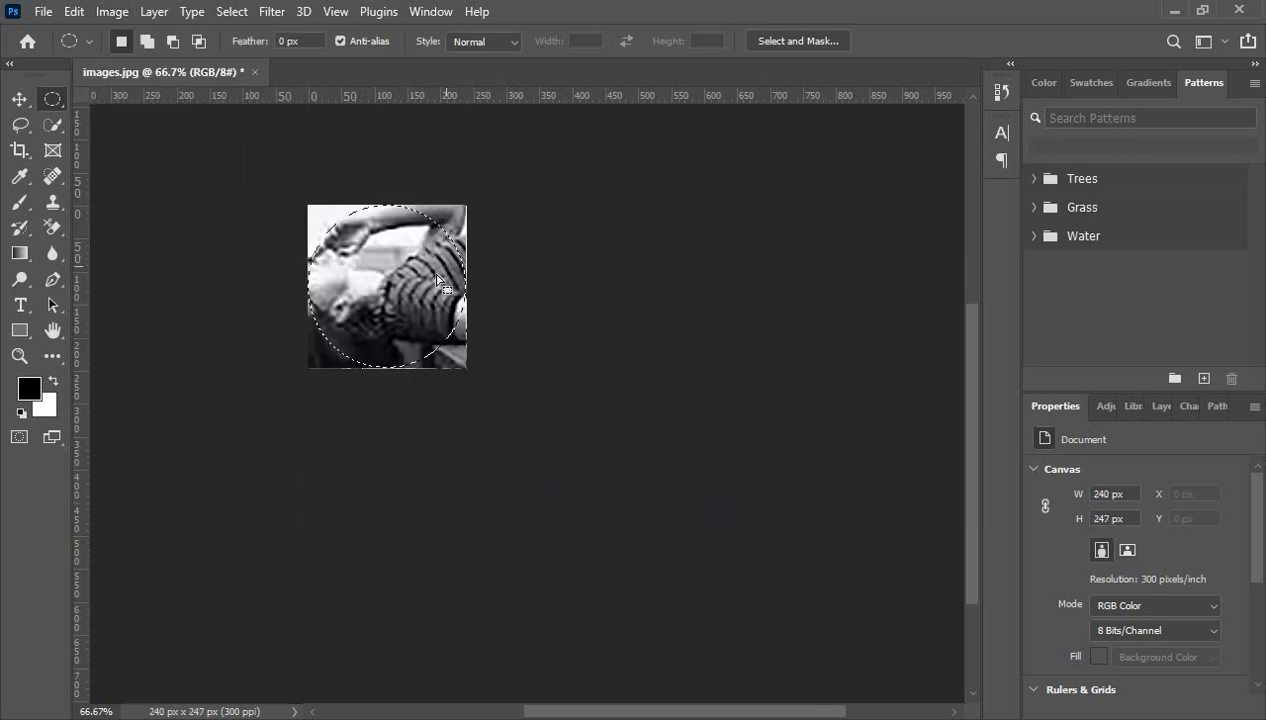
left_click(395, 255)
key("ctrl+z")
key("ctrl+z")
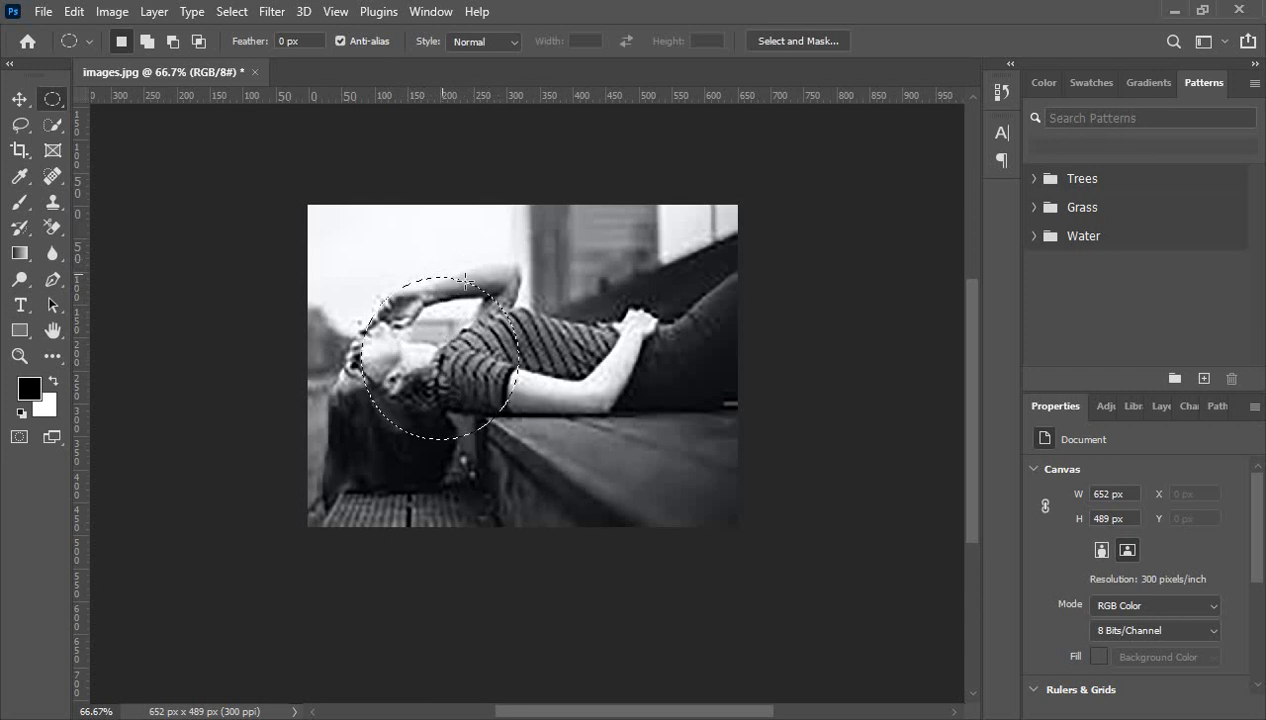
left_click(334, 247)
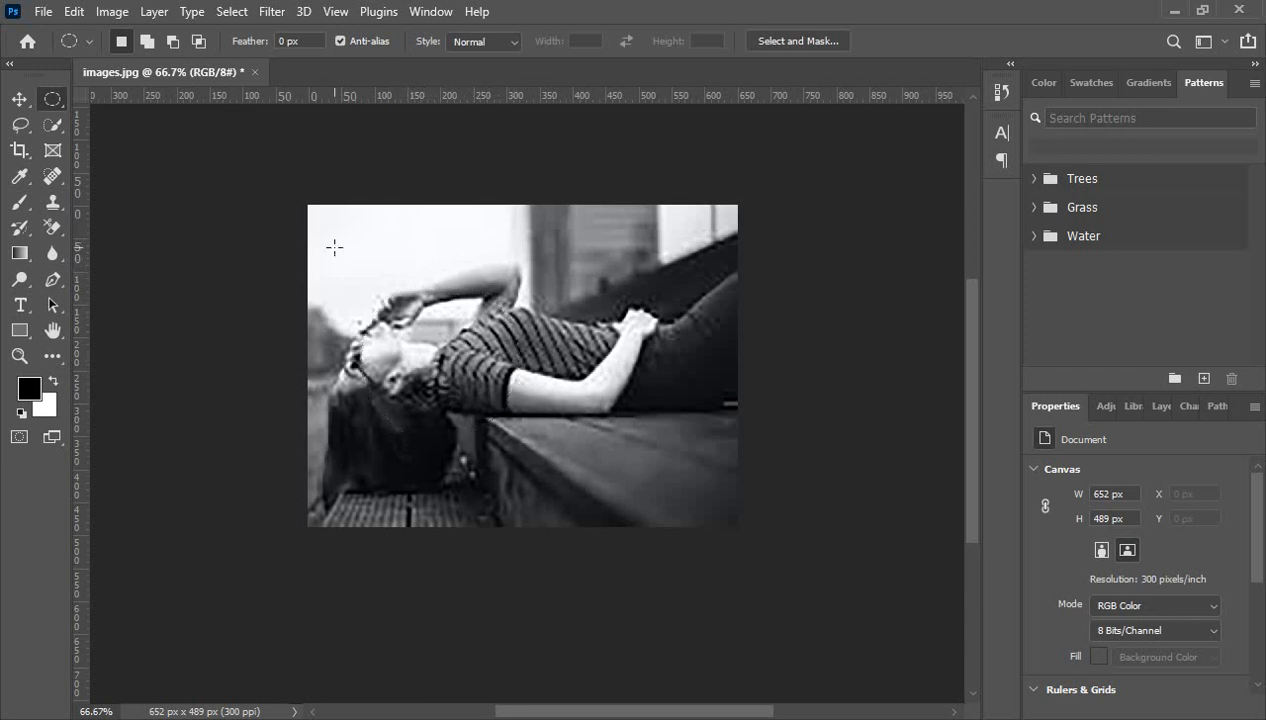
right_click(56, 98)
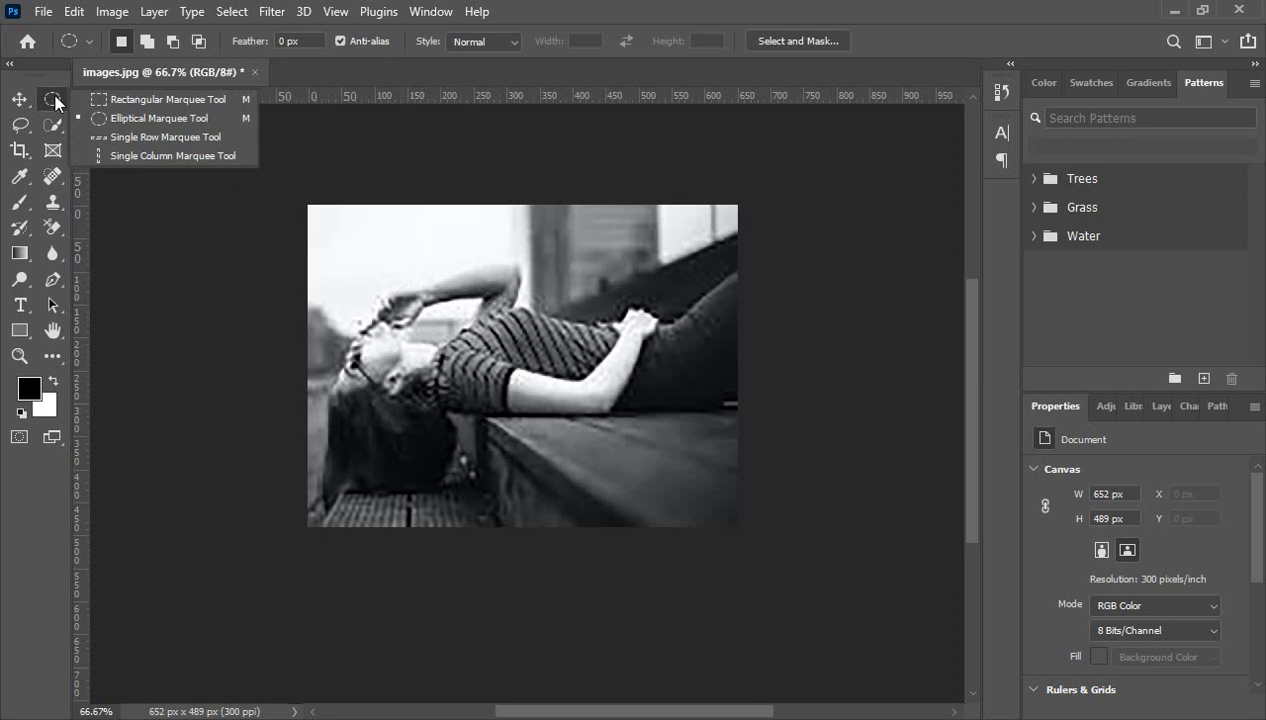
- Select a one-pixel row across the upper photo and fill it with red ff0000
left_click(176, 137)
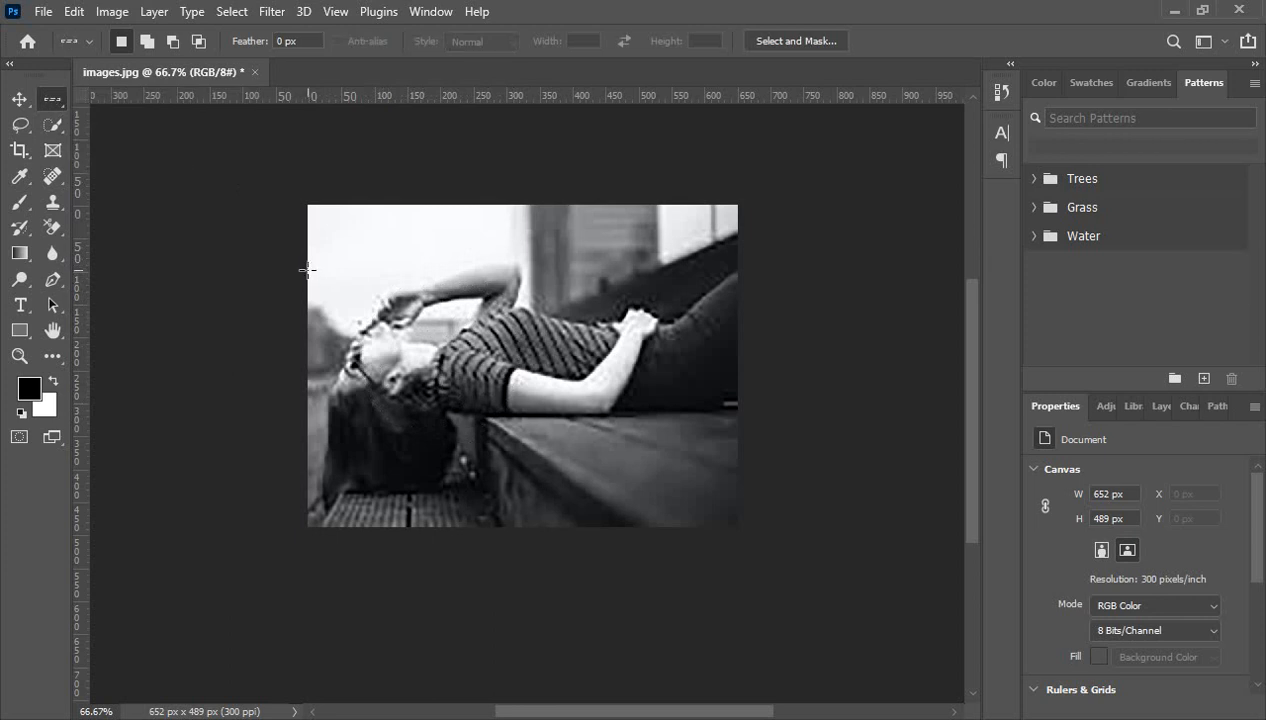
left_click_drag(307, 269, 456, 314)
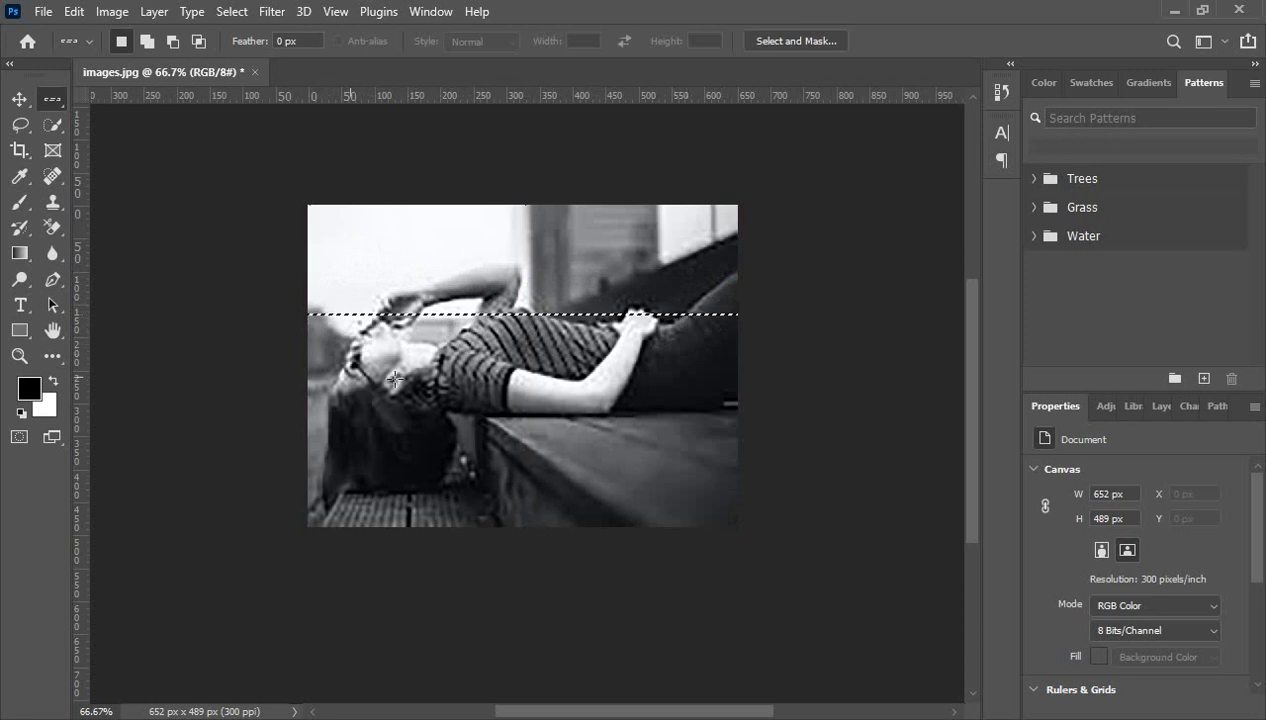
key("shift+F5")
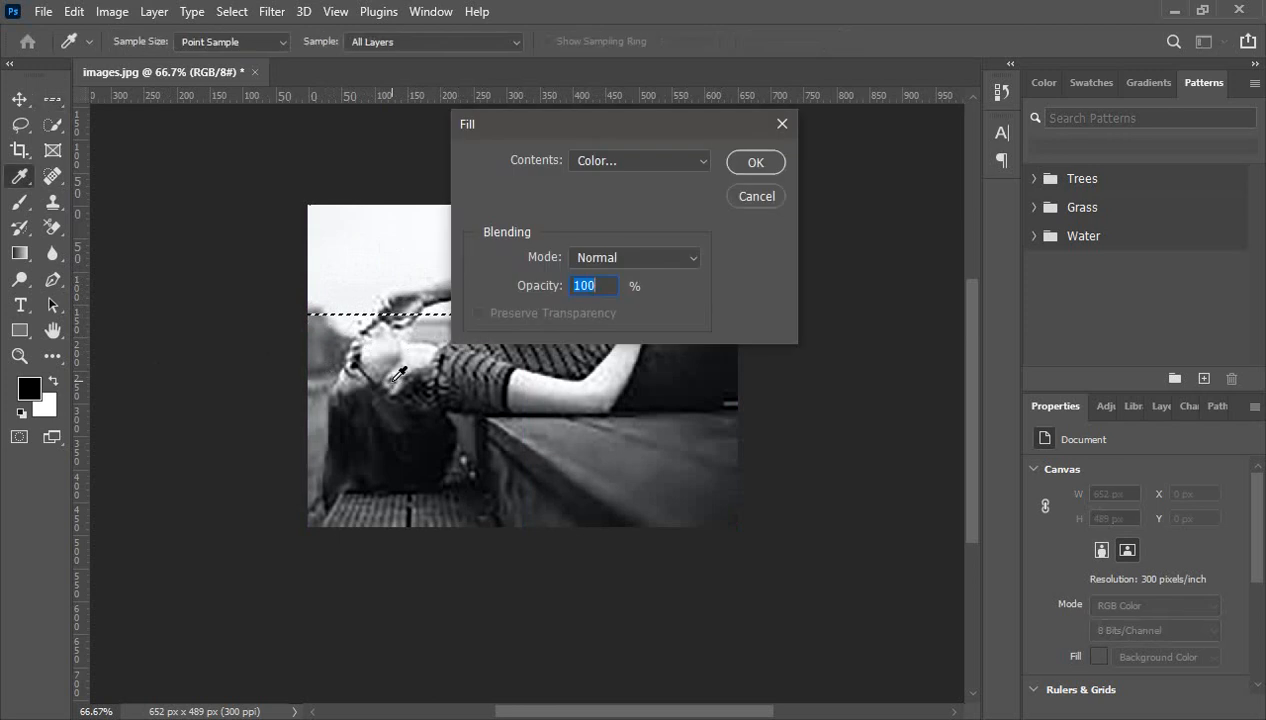
left_click(680, 168)
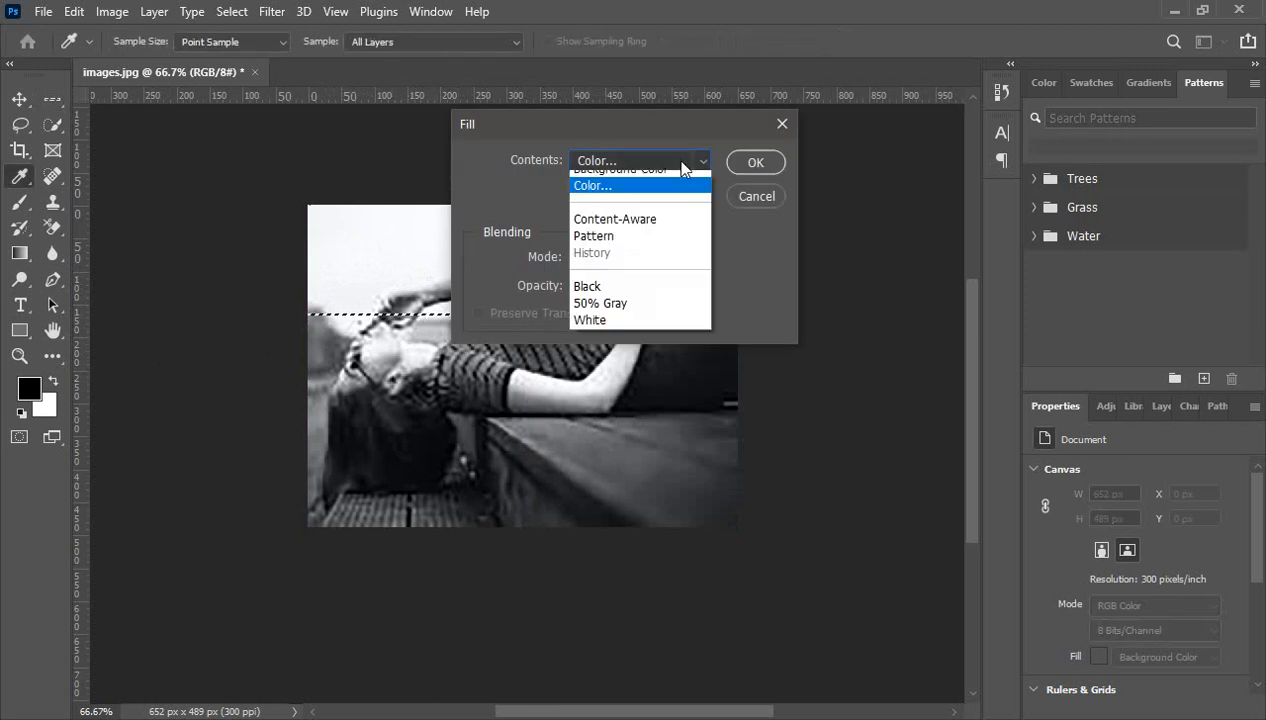
left_click(598, 216)
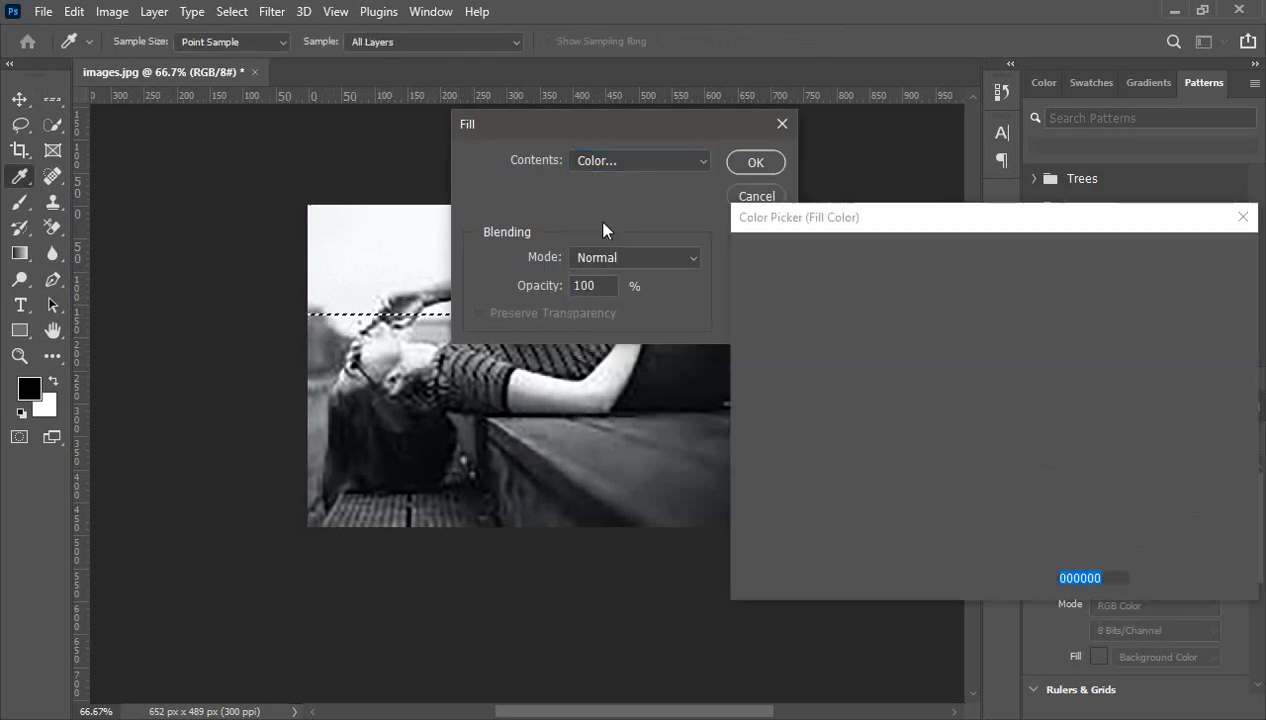
mouse_move(918, 432)
left_mouse_down()
mouse_move(901, 401)
mouse_move(972, 282)
mouse_move(1003, 271)
left_mouse_up()
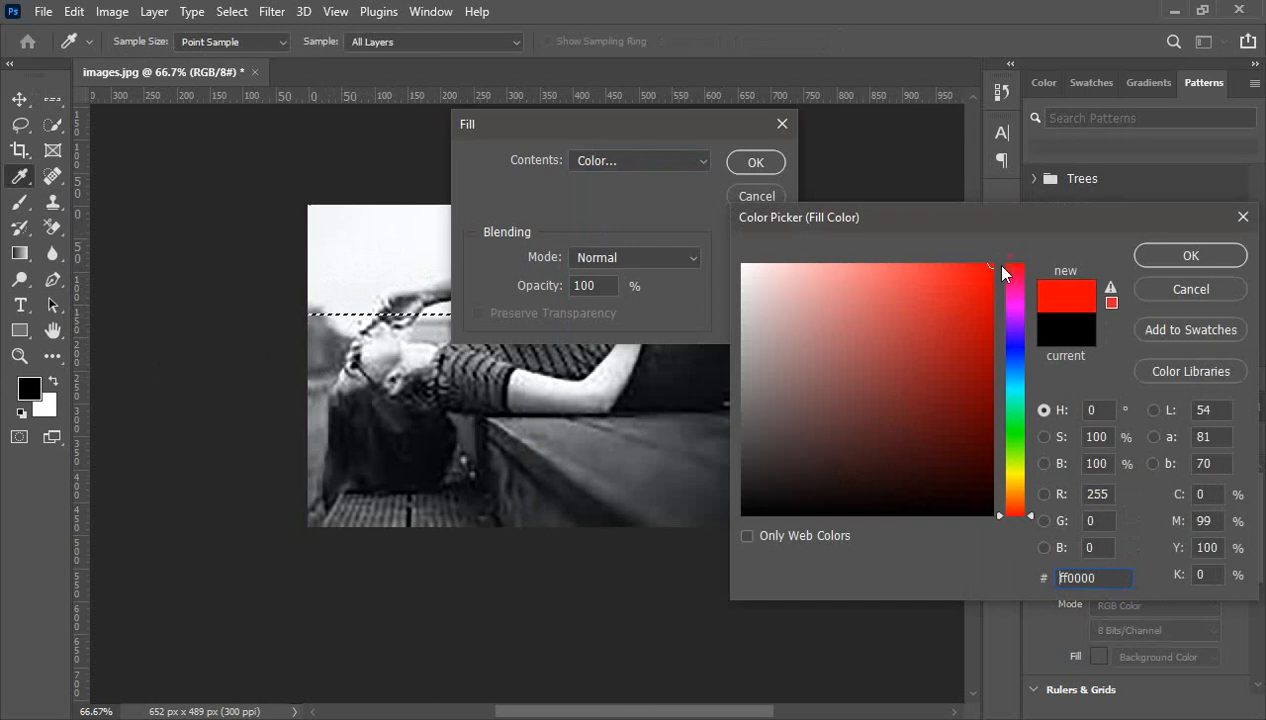
left_click(1163, 260)
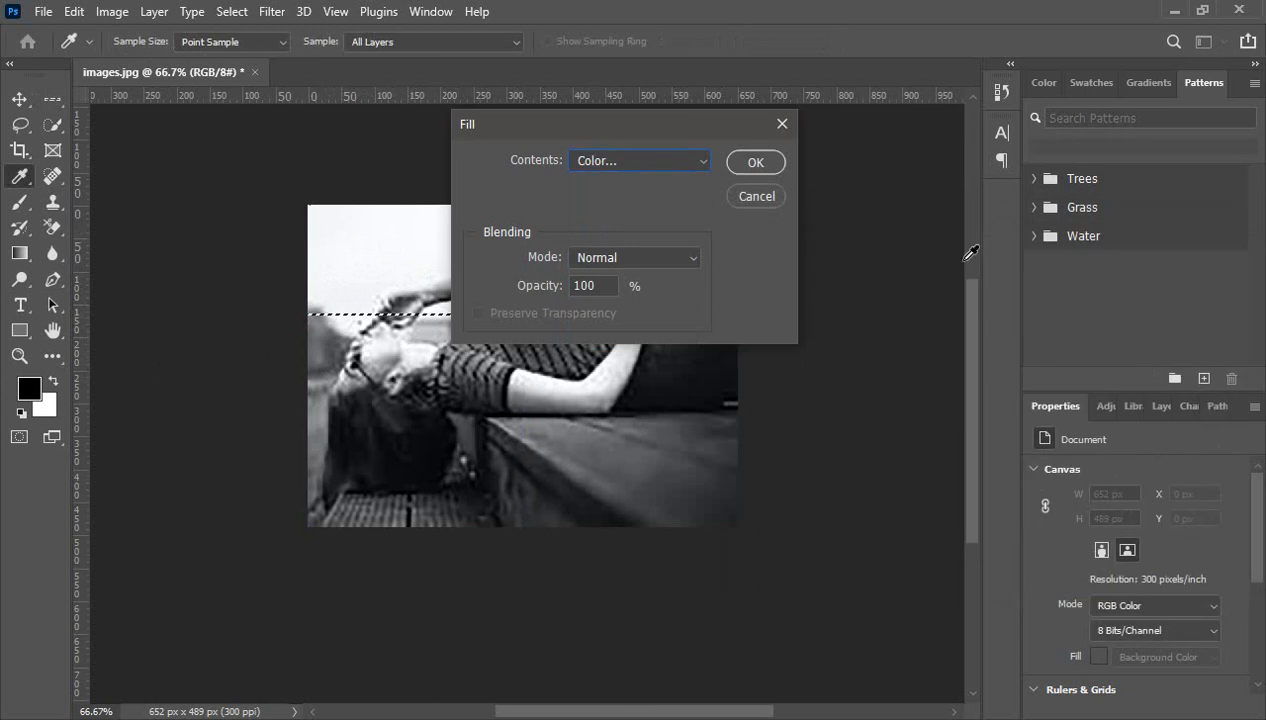
left_click(754, 162)
left_click(818, 273)
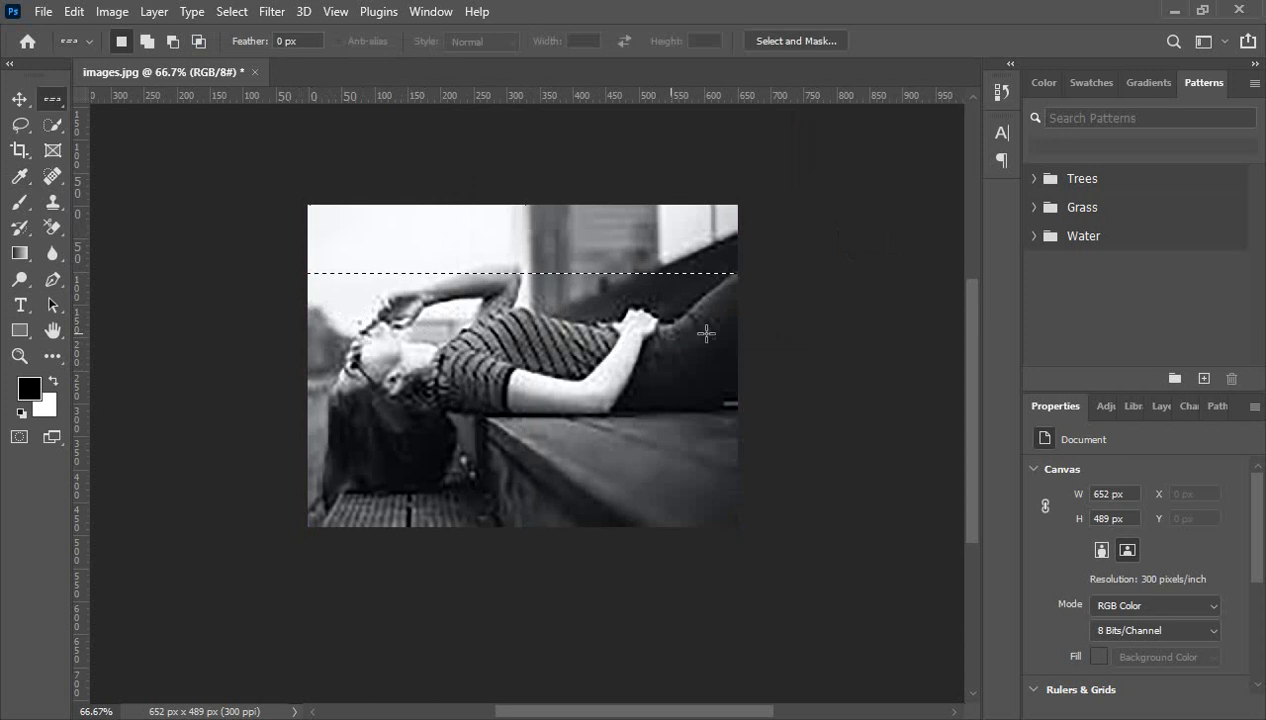
- Select a one-pixel row through the woman's face and shoulder and fill it with Black
left_click(796, 347)
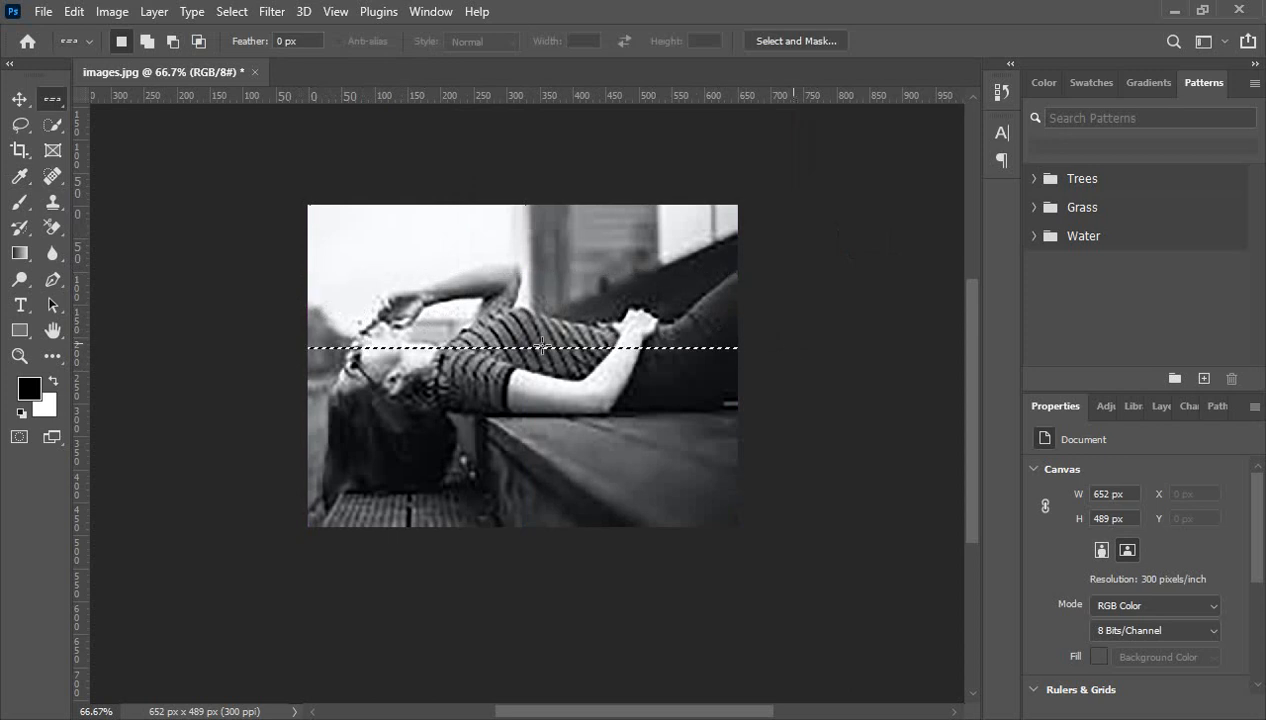
left_click(440, 296)
left_click_drag(473, 255, 510, 362)
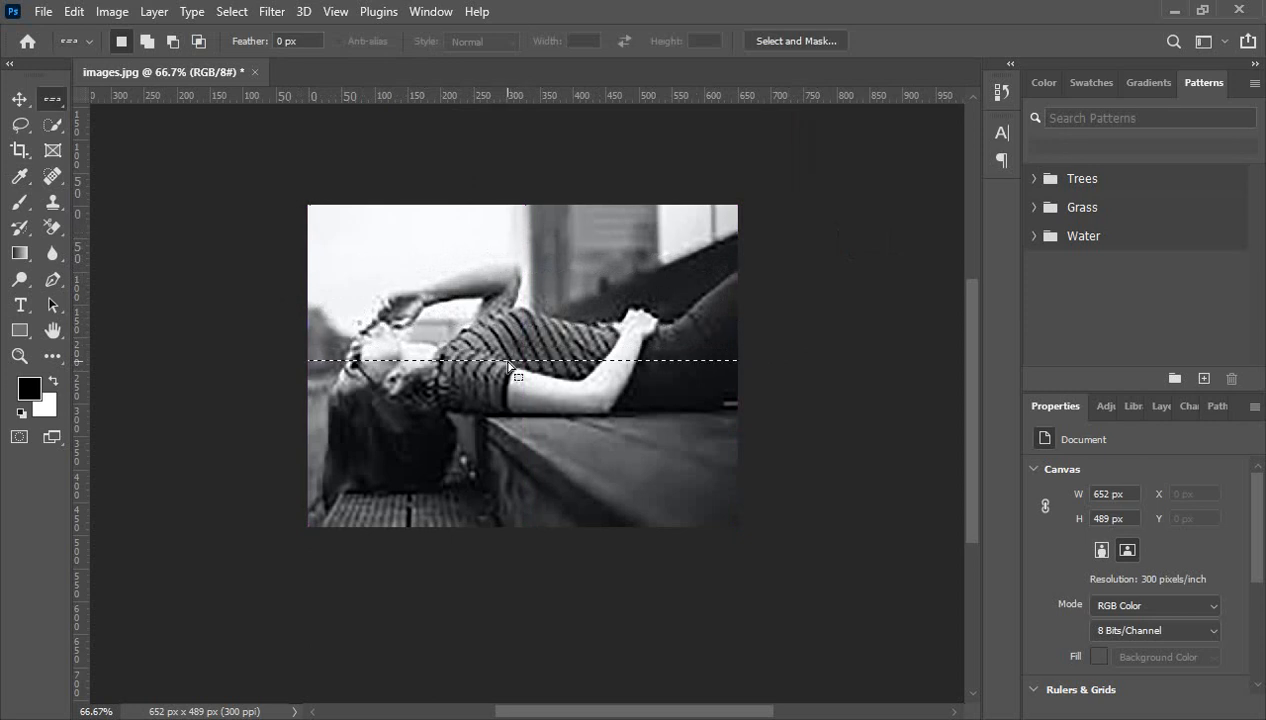
key("shift+F5")
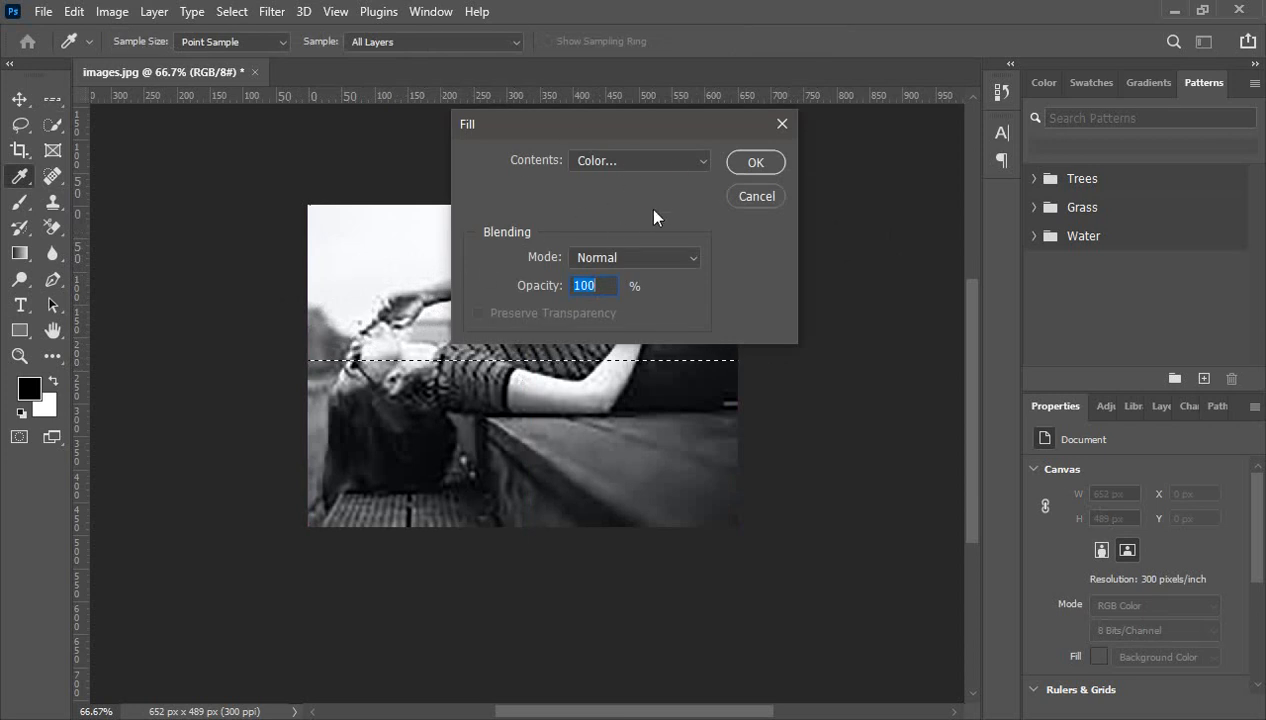
left_click(697, 161)
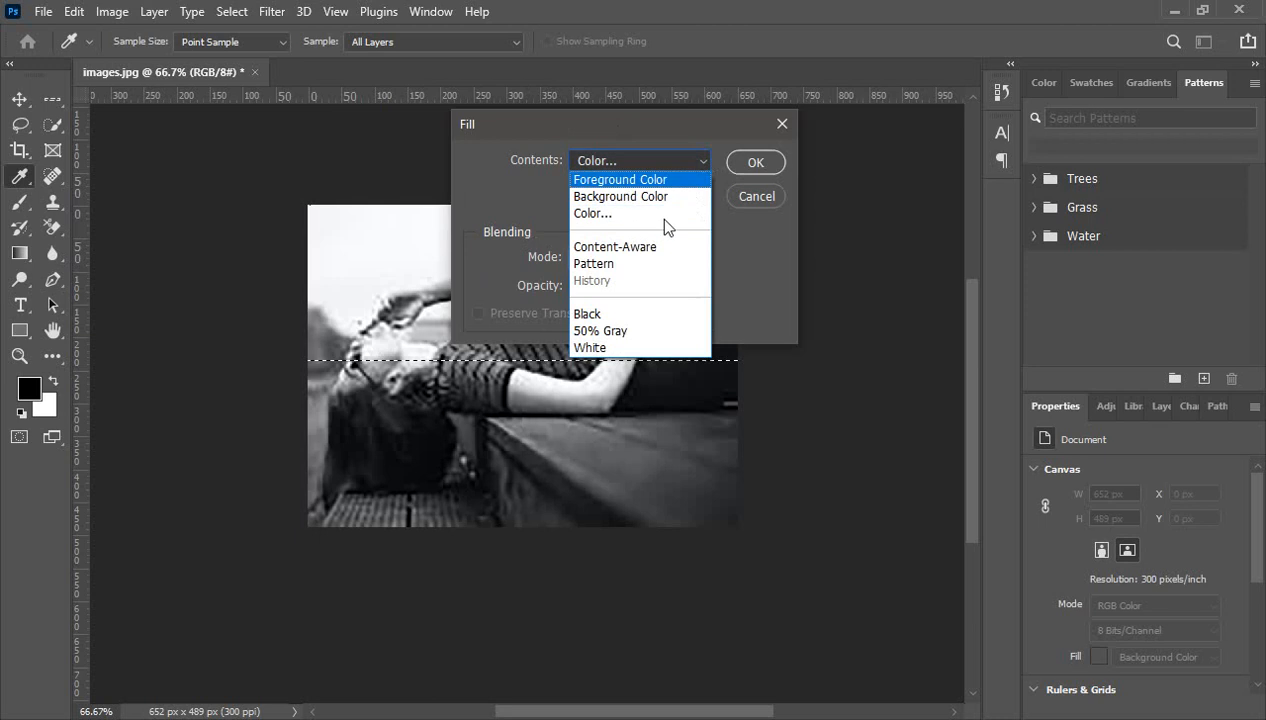
left_click(612, 316)
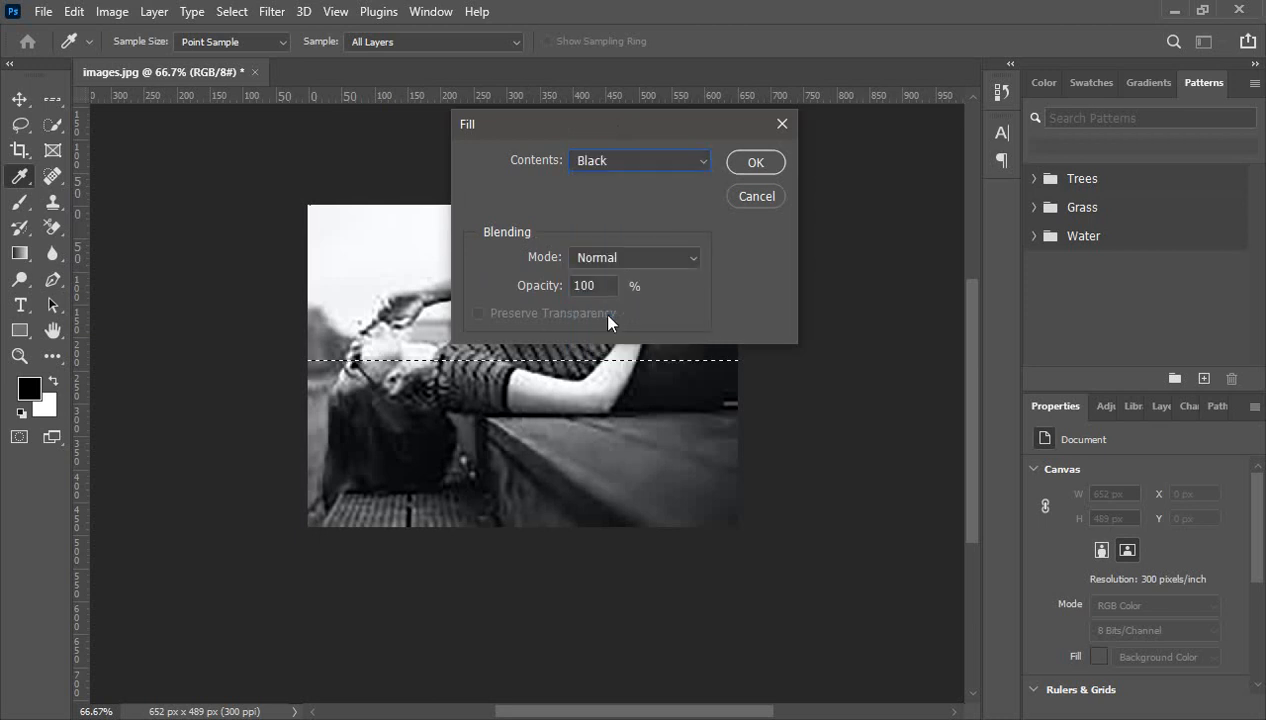
left_click(751, 162)
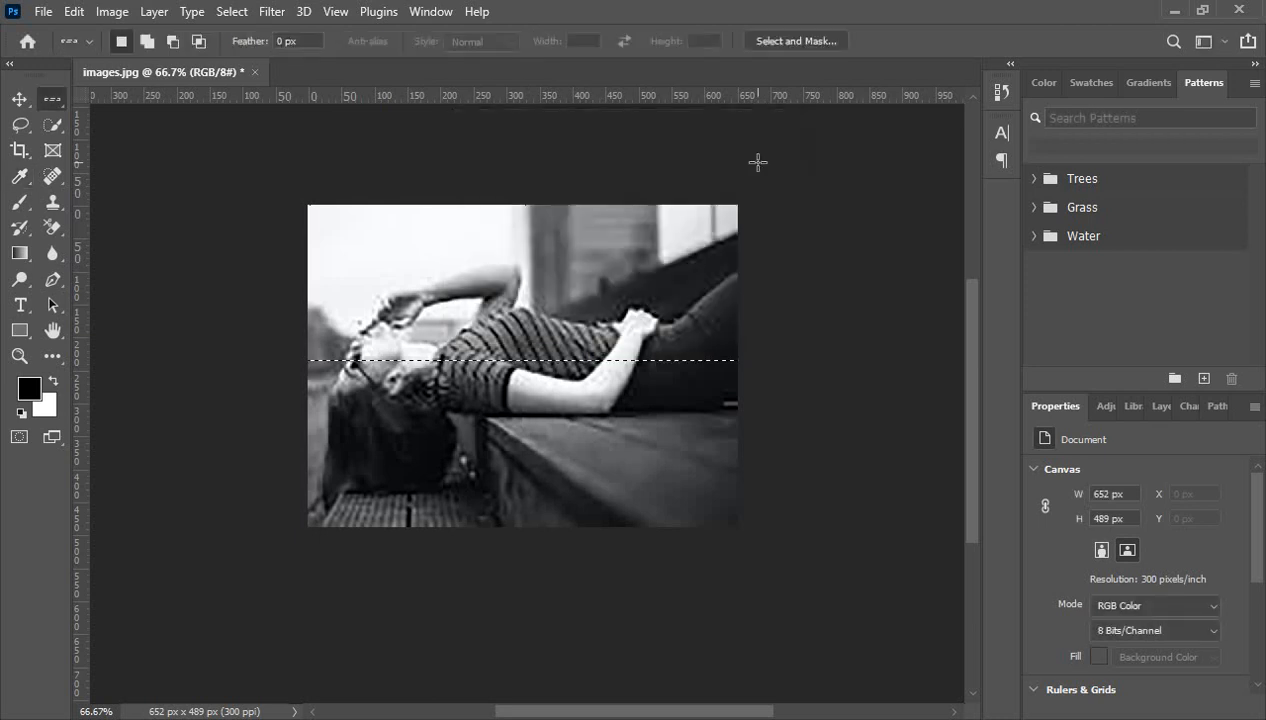
left_click(770, 353)
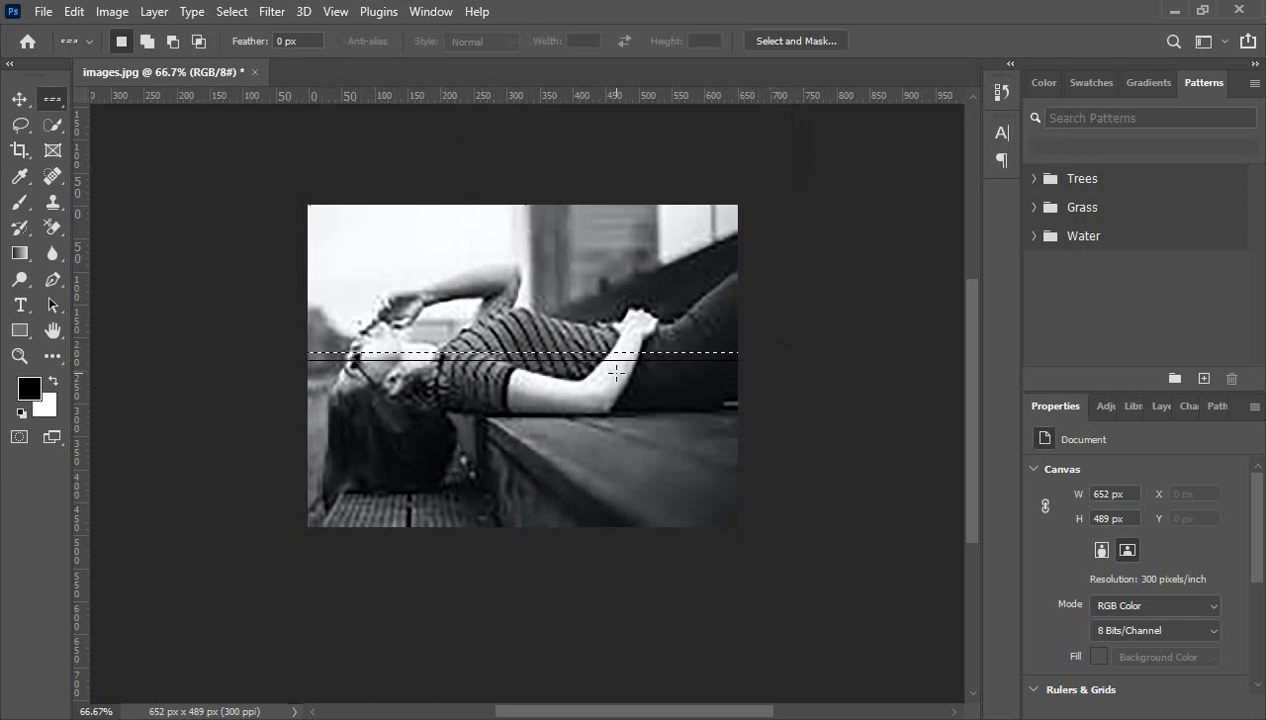
- Deselect the filled lines, view the photo at 100%, and select a new single row near its top
key("ctrl+d")
left_click(460, 374)
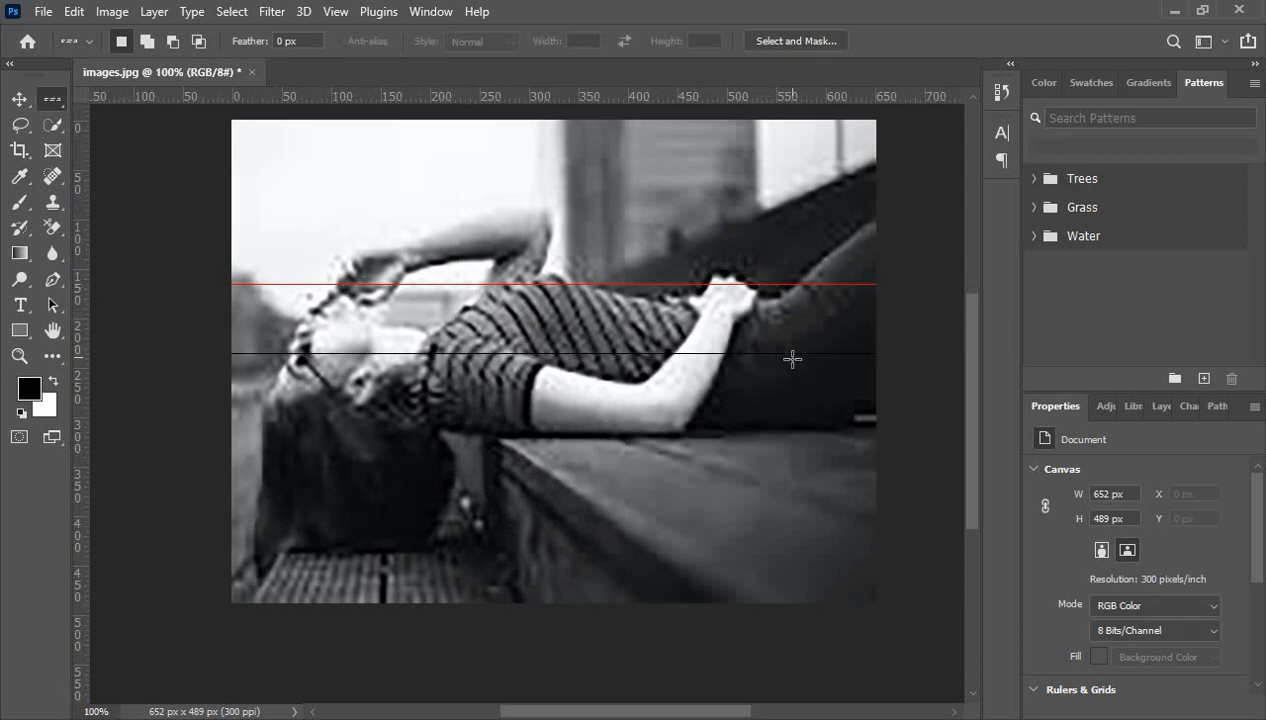
left_click_drag(362, 244, 370, 167)
right_click(52, 99)
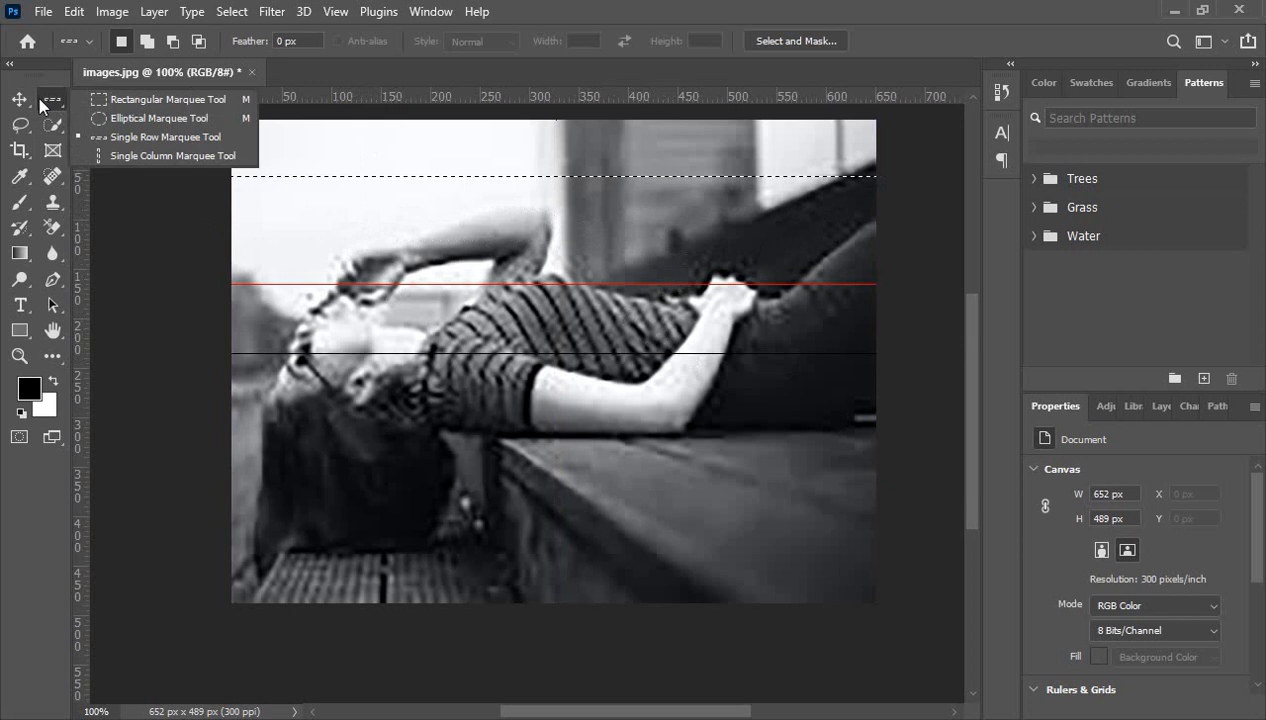
- Replace the row selection with a single-pixel column selection on the photo's right side
left_click(170, 137)
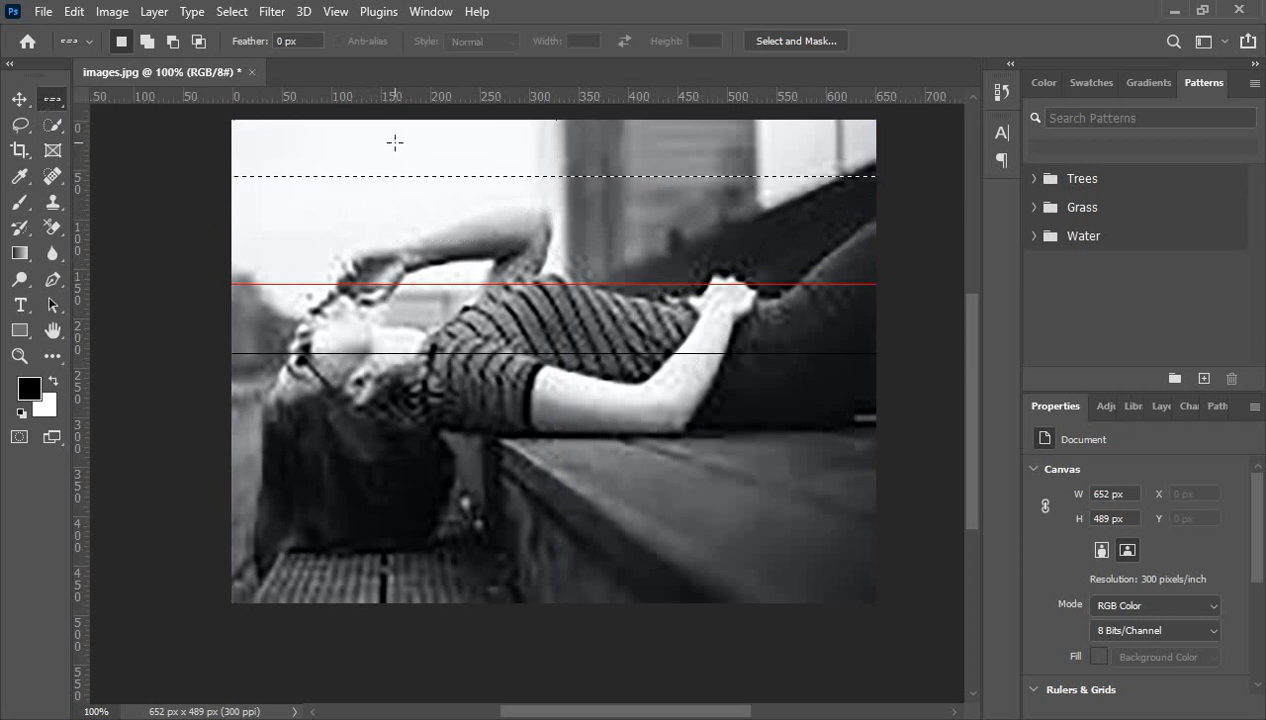
left_click(395, 142)
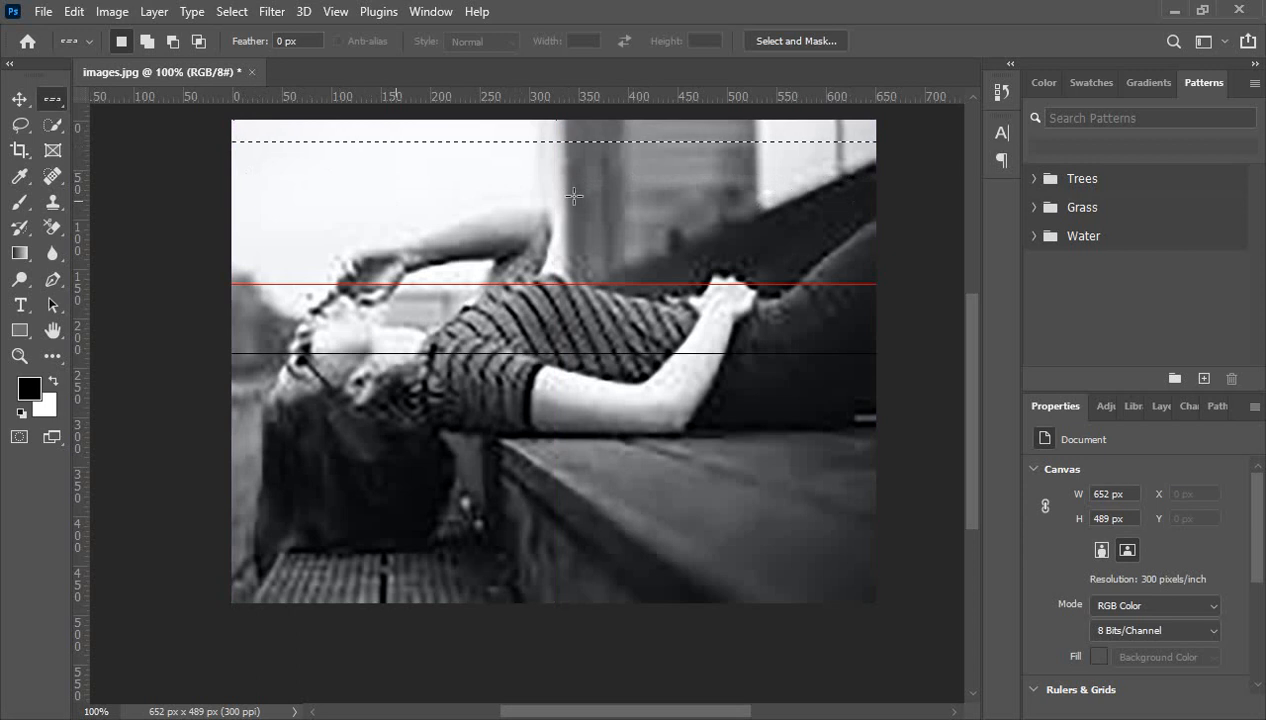
right_click(54, 98)
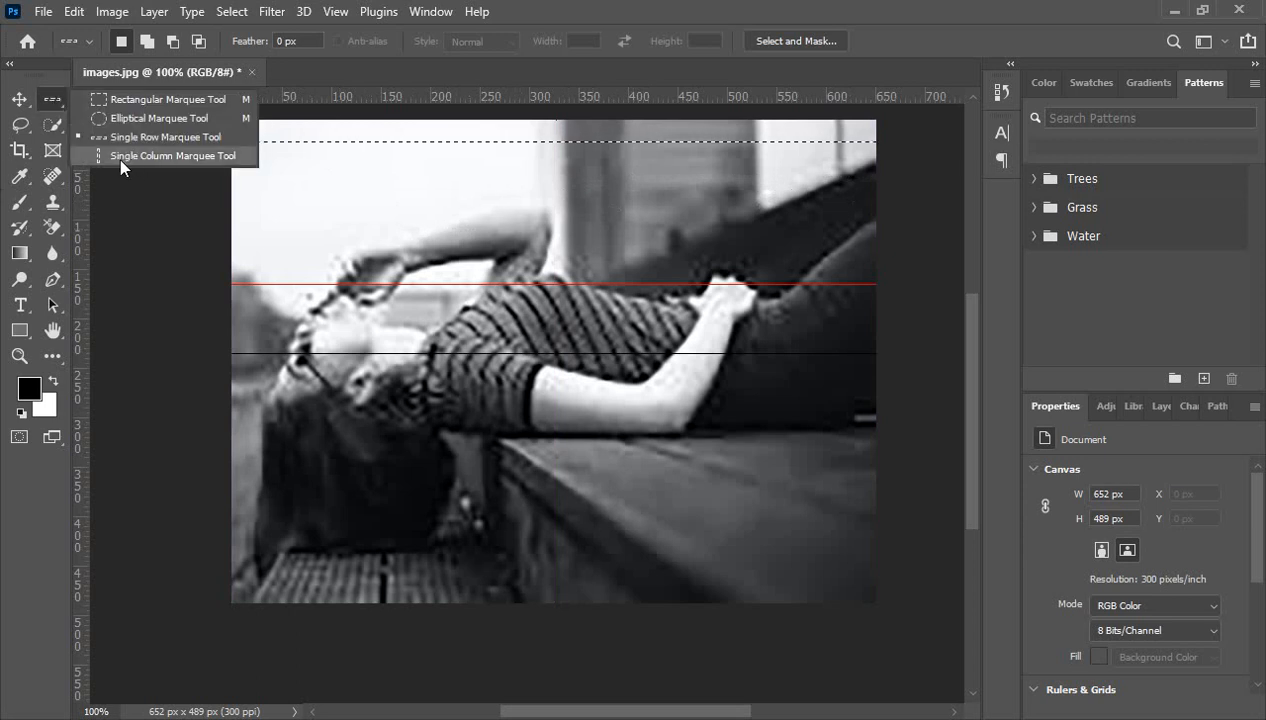
left_click(160, 157)
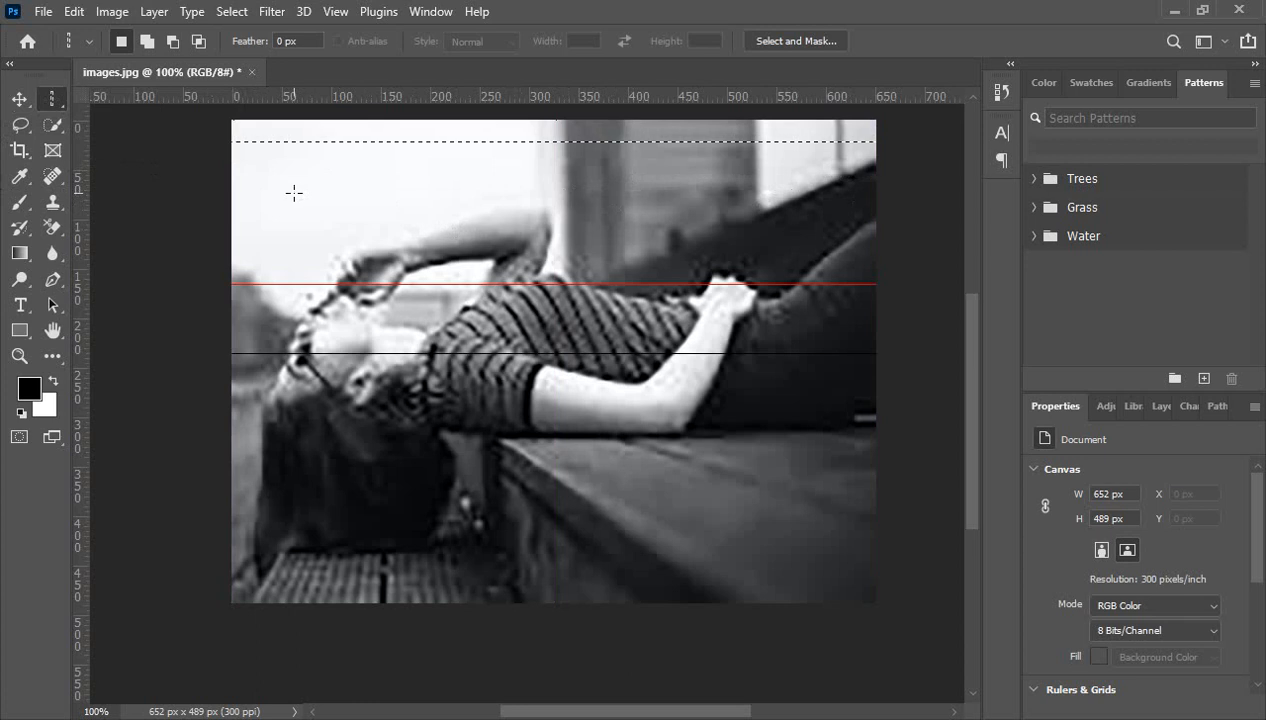
left_click(293, 193)
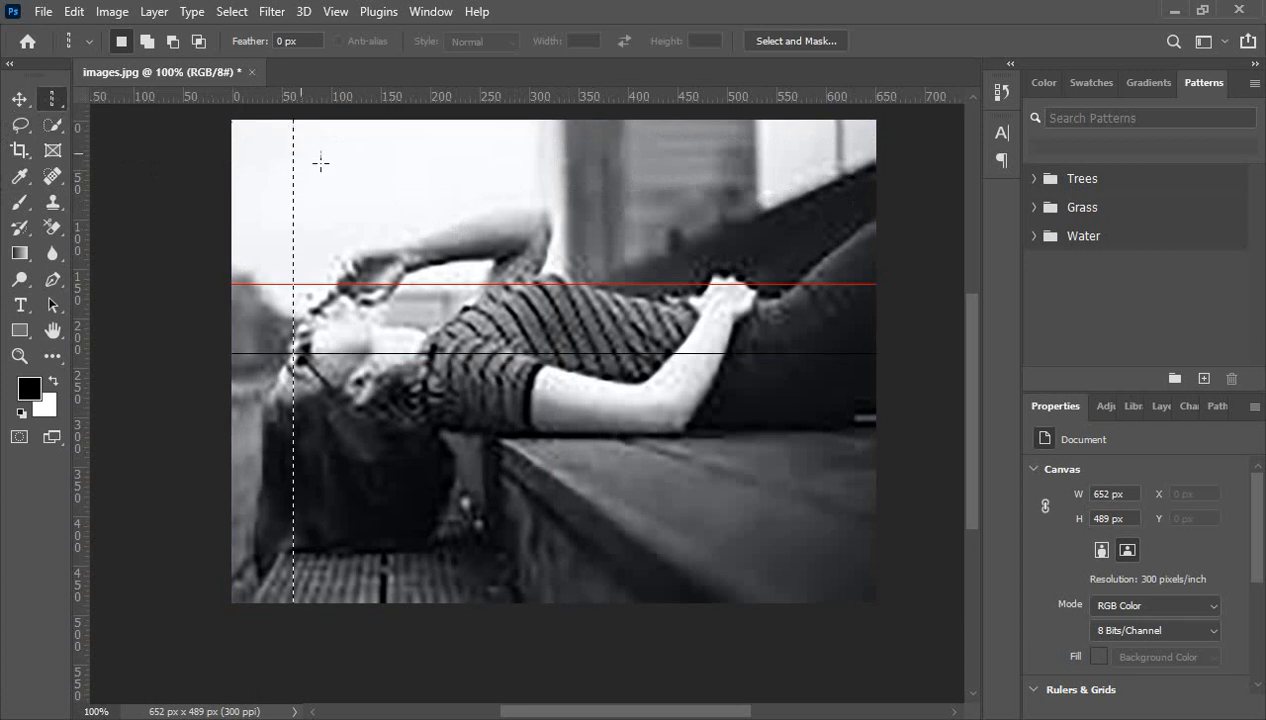
left_click_drag(333, 167, 779, 181)
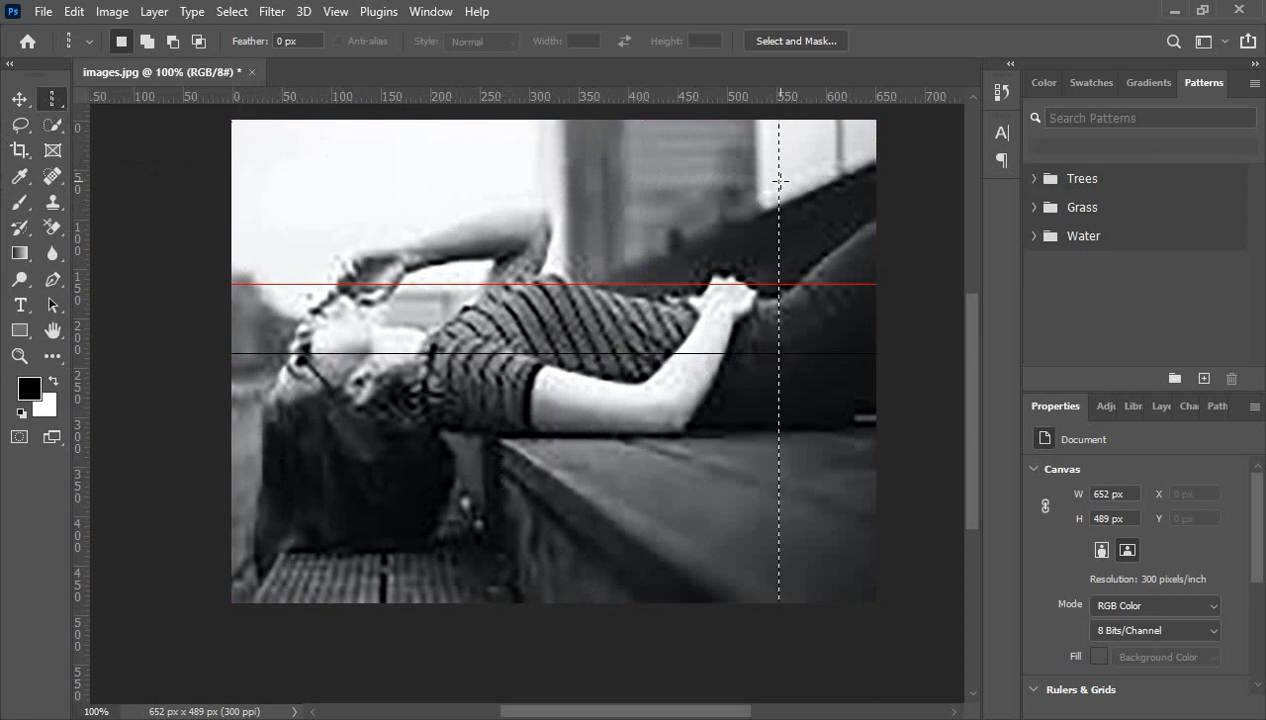
right_click(52, 98)
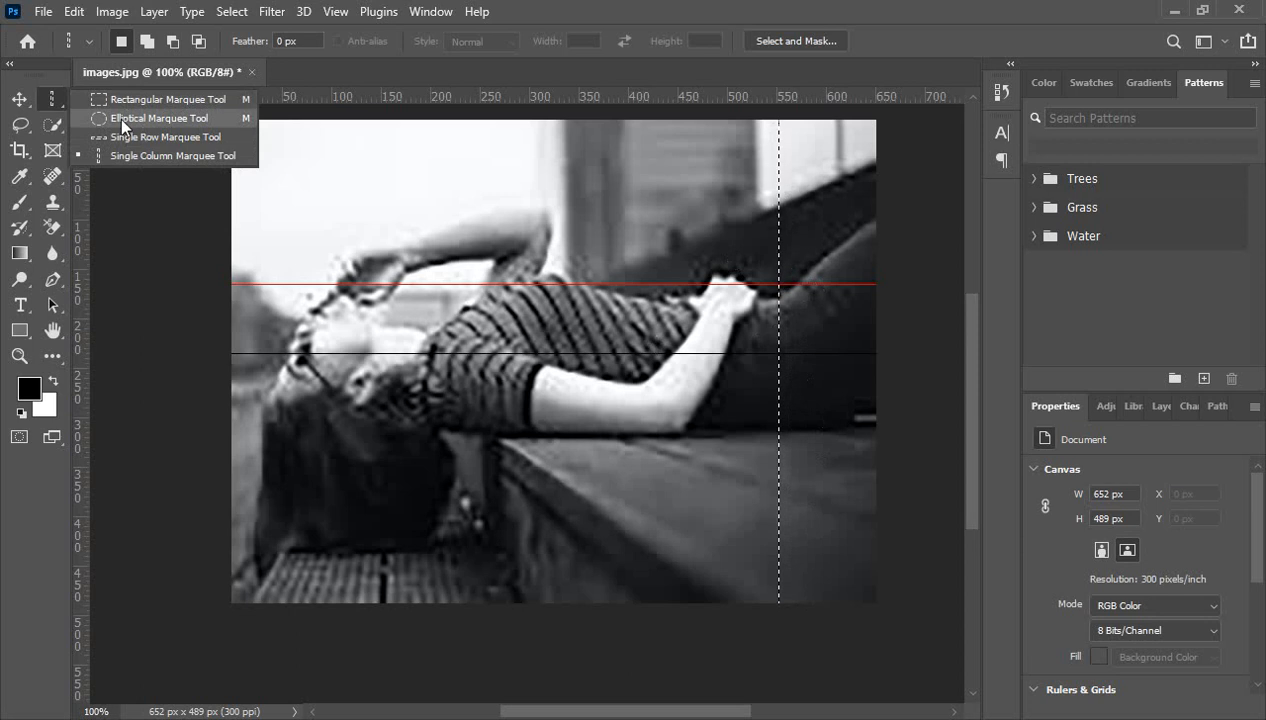
- Zoom out to recentre the whole photo and switch back to the Rectangular Marquee Tool
left_click(417, 231)
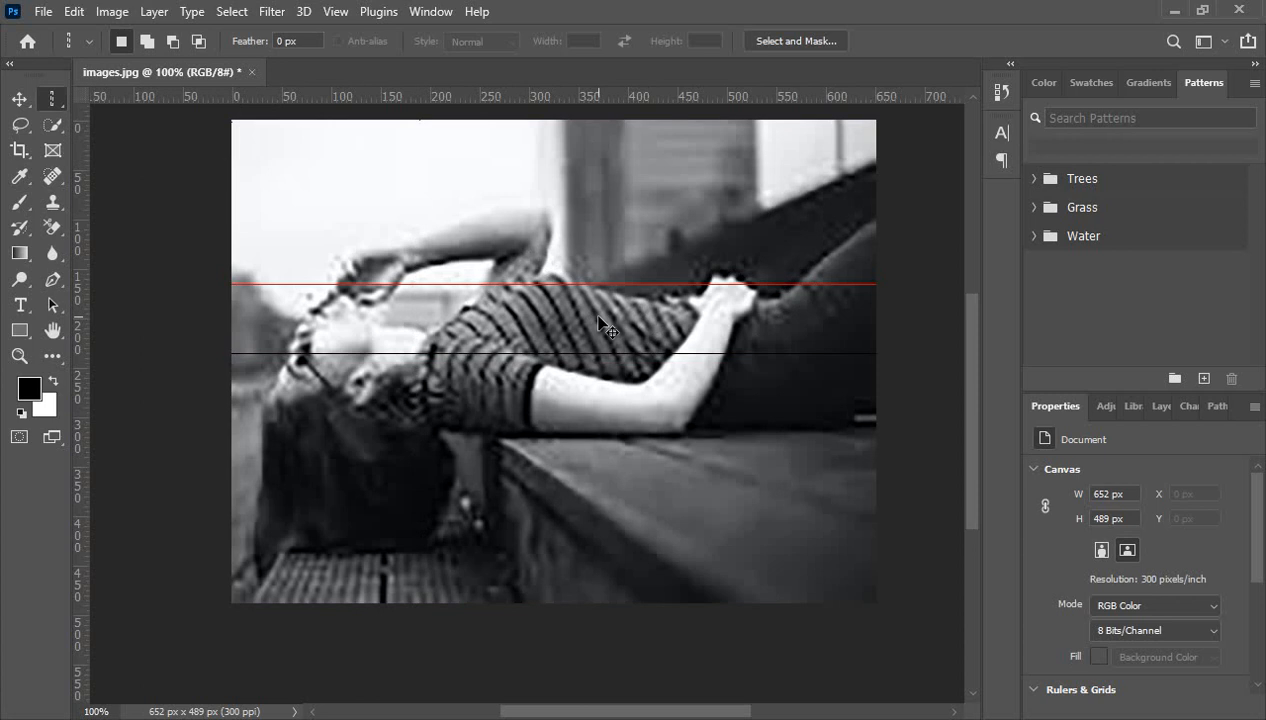
key("ctrl+minus")
key("ctrl+minus")
scroll(560, 408, "down", 2)
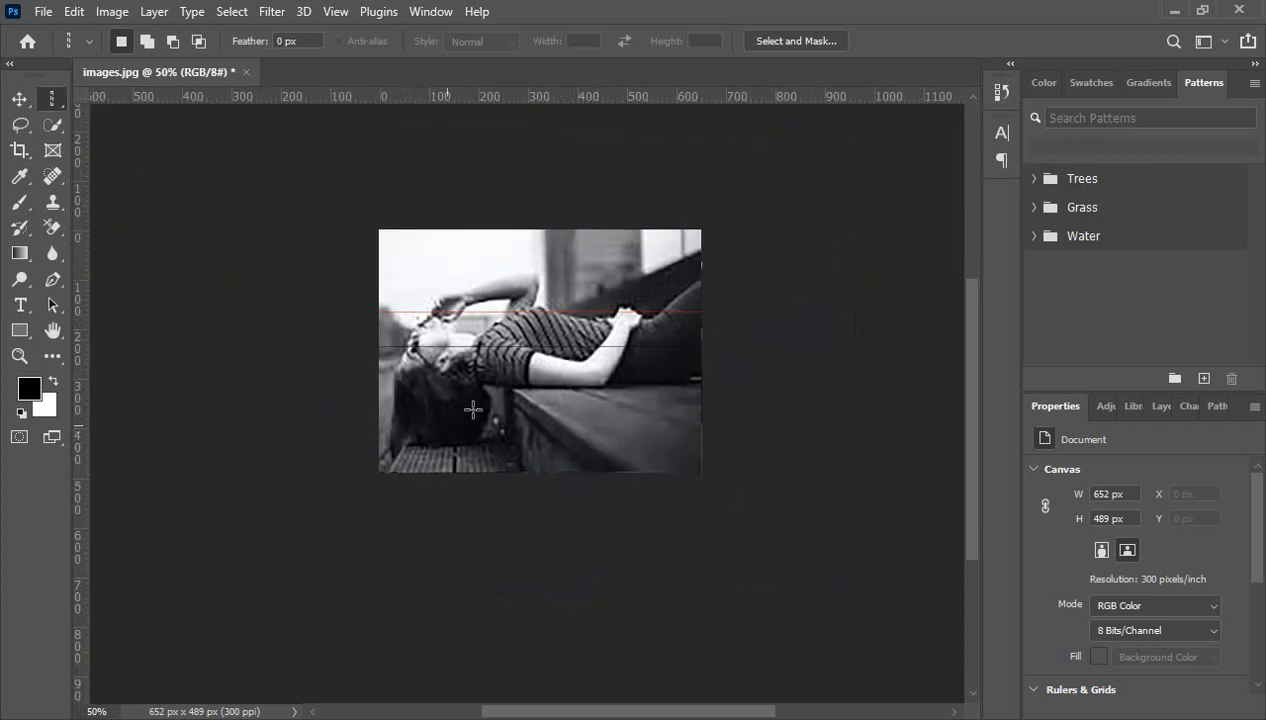
scroll(473, 409, "down", 2)
scroll(522, 301, "up", 1)
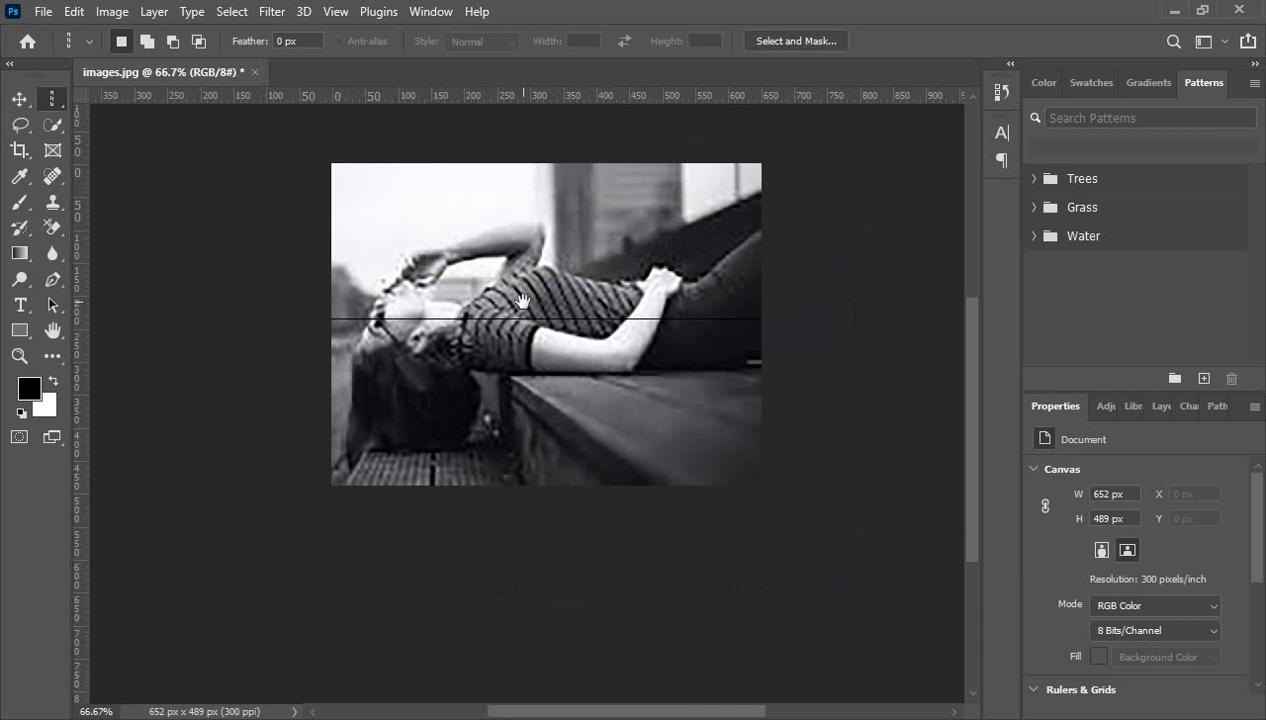
left_click_drag(522, 301, 510, 338)
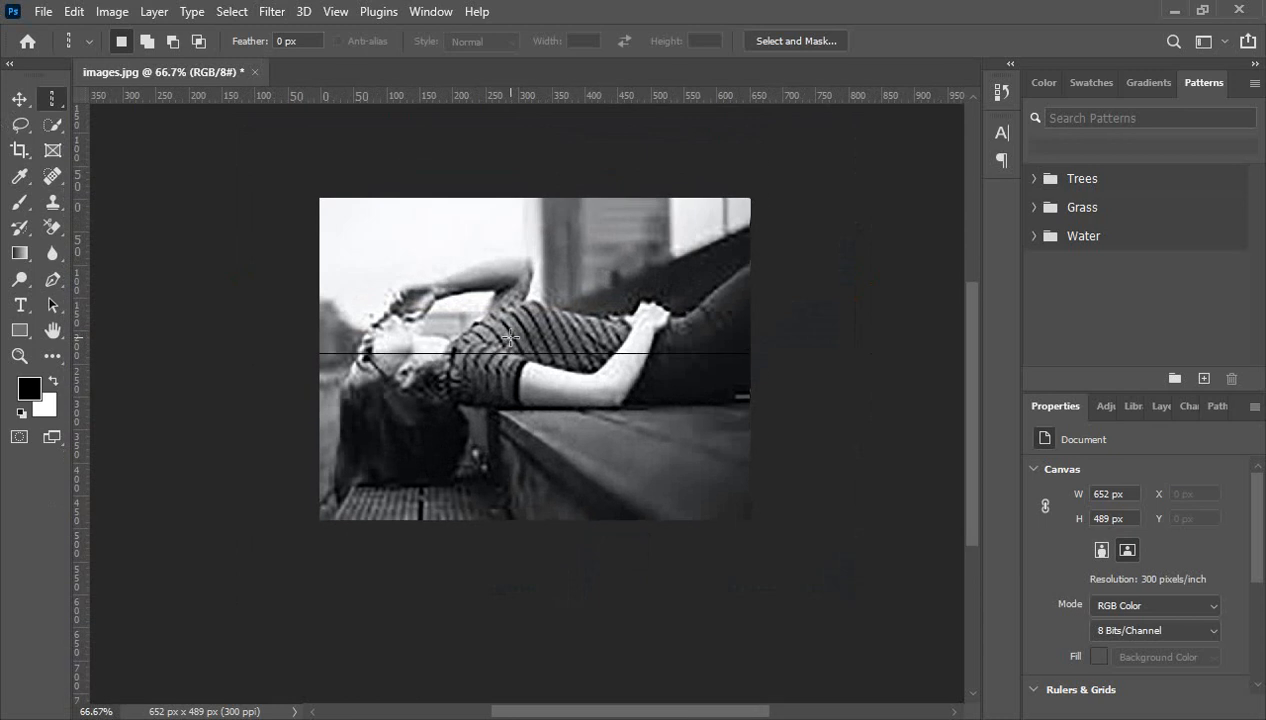
right_click(50, 100)
left_click(115, 99)
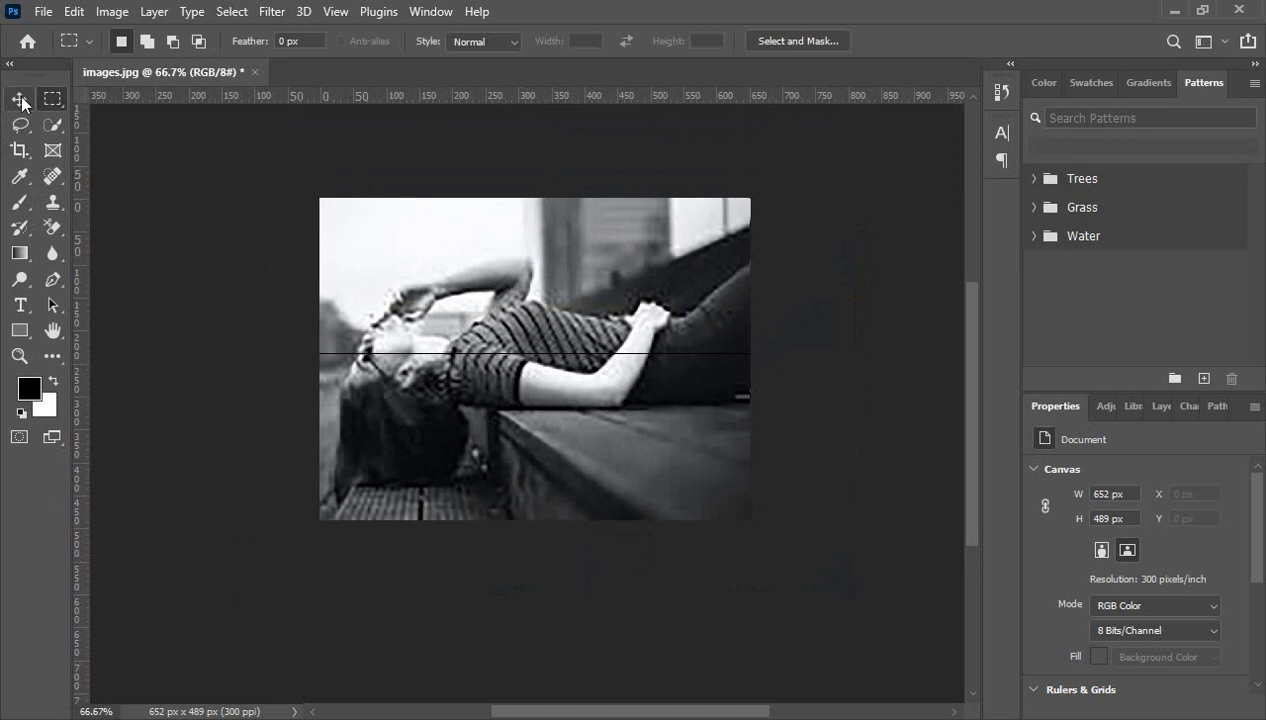
- Pick the Move Tool and try moving the locked Background photo, cancelling the warning
left_click(20, 99)
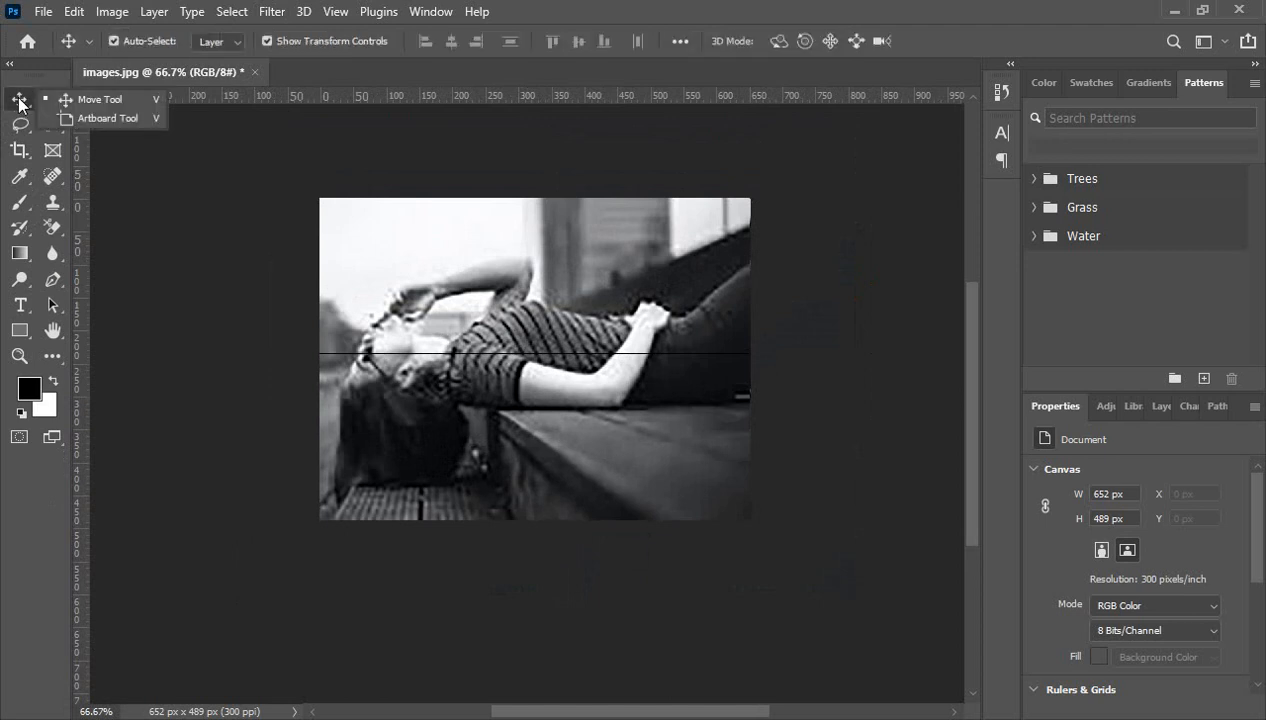
left_click(20, 101)
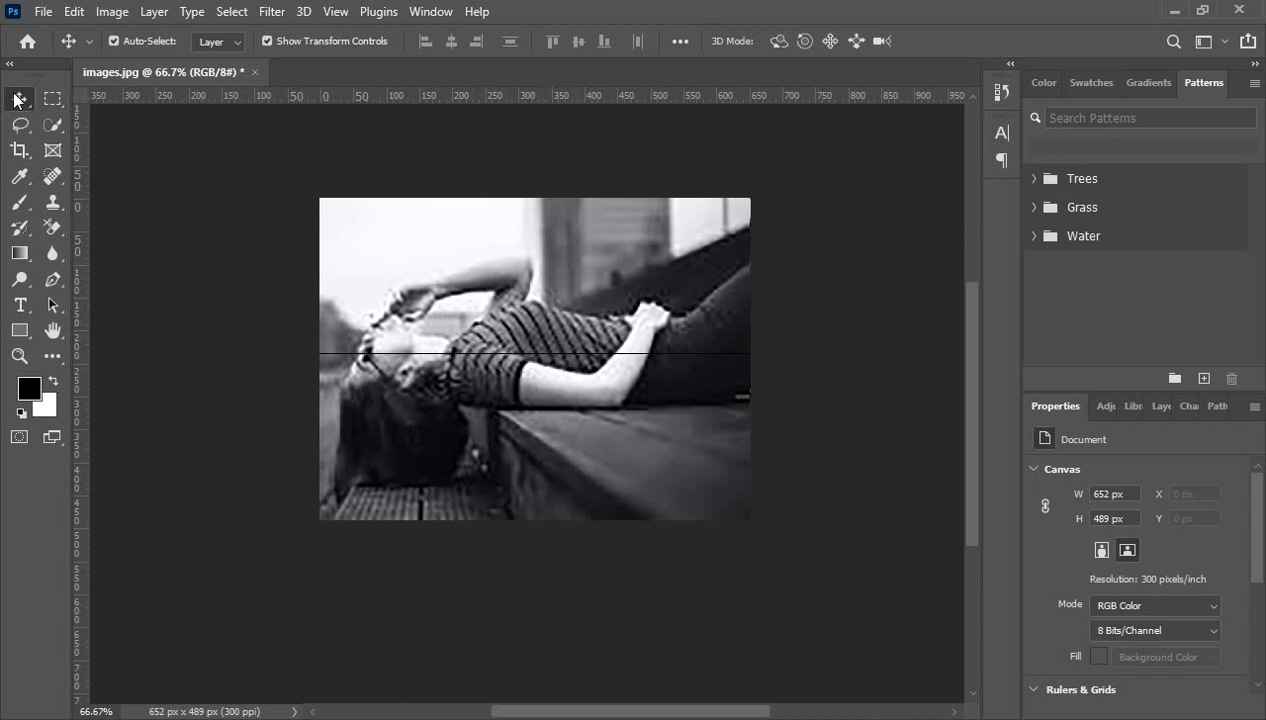
left_click_drag(555, 320, 540, 330)
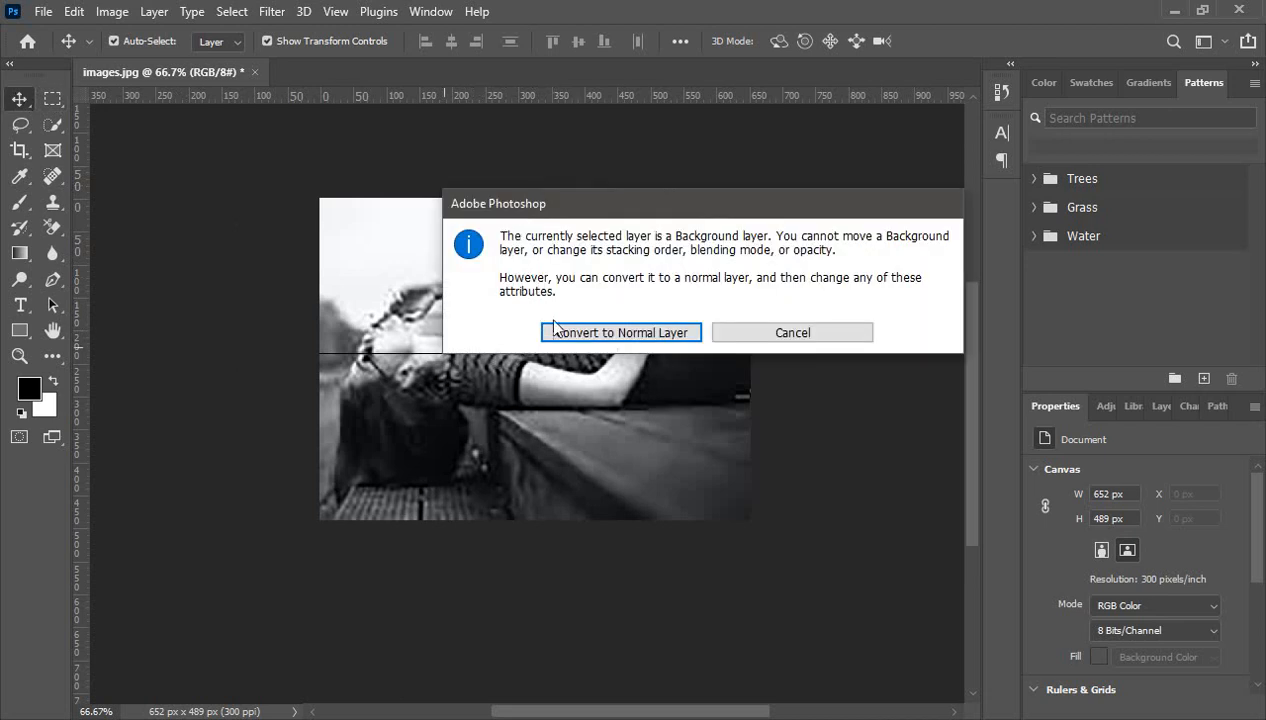
left_click(765, 338)
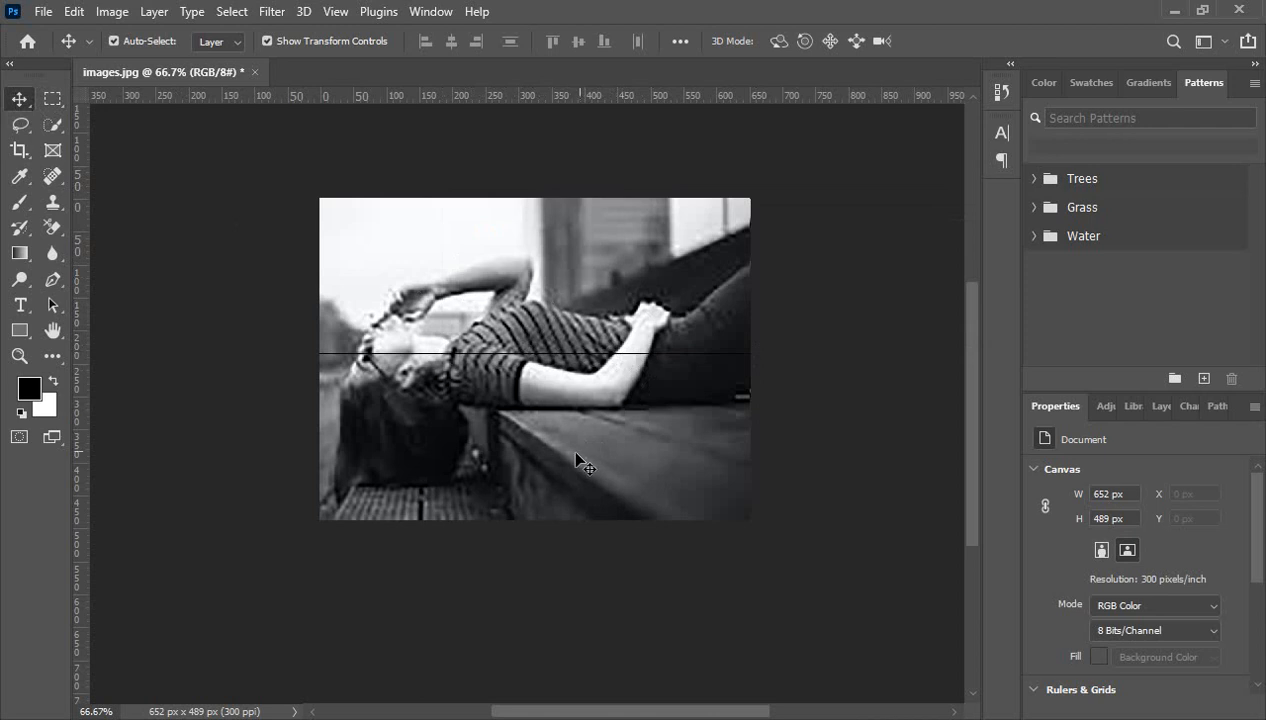
scroll(576, 458, "up", 1)
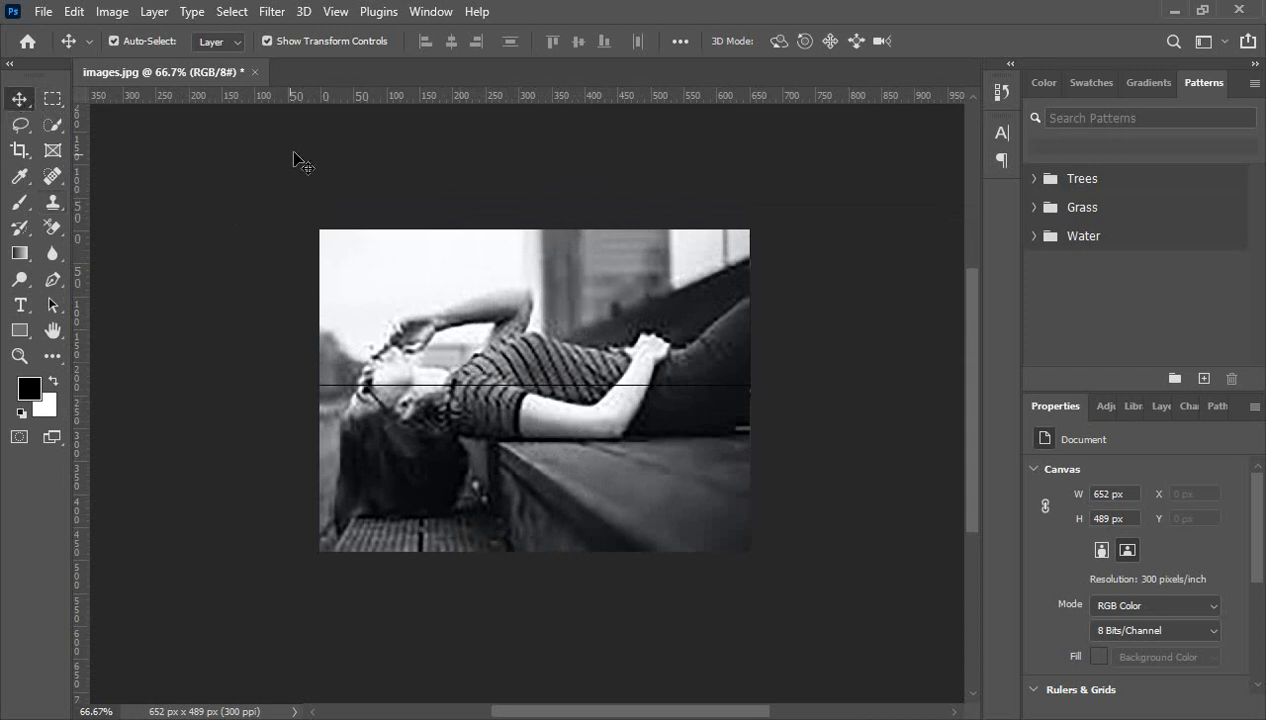
- Create a blank 297 × 210 mm, 300 ppi document (3508 × 2480 px) beside images.jpg
left_click(42, 13)
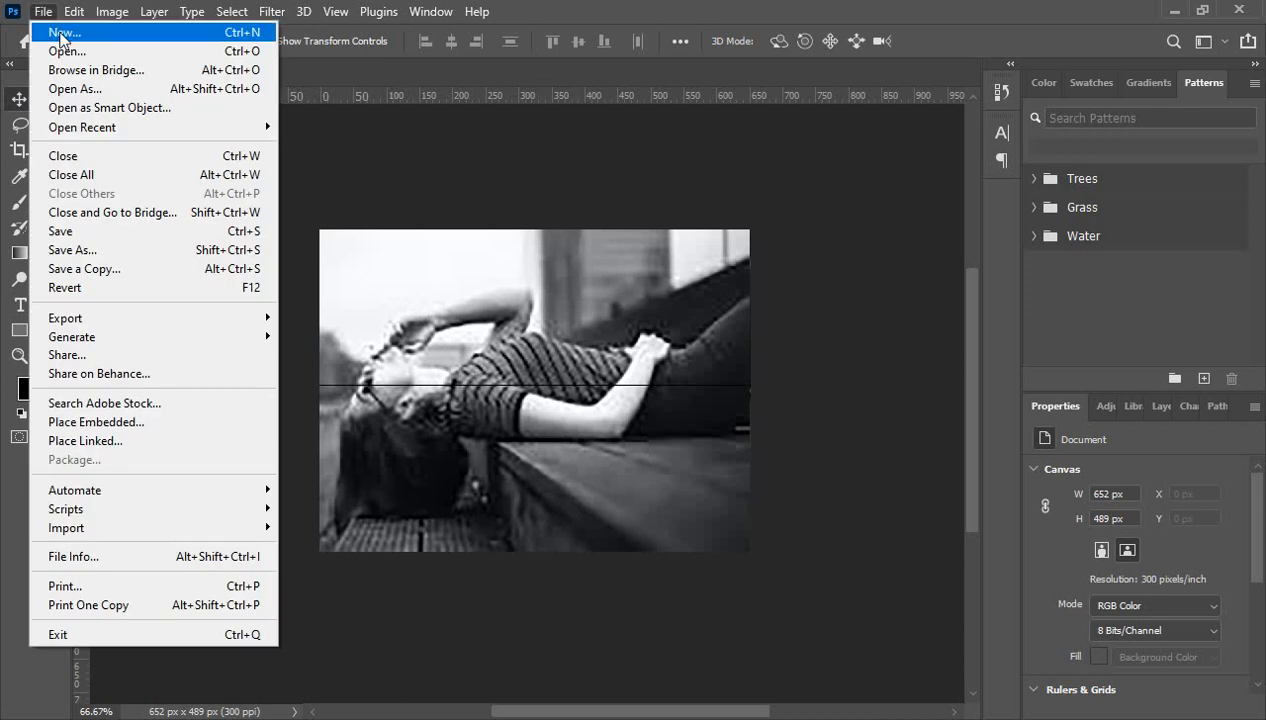
left_click(58, 33)
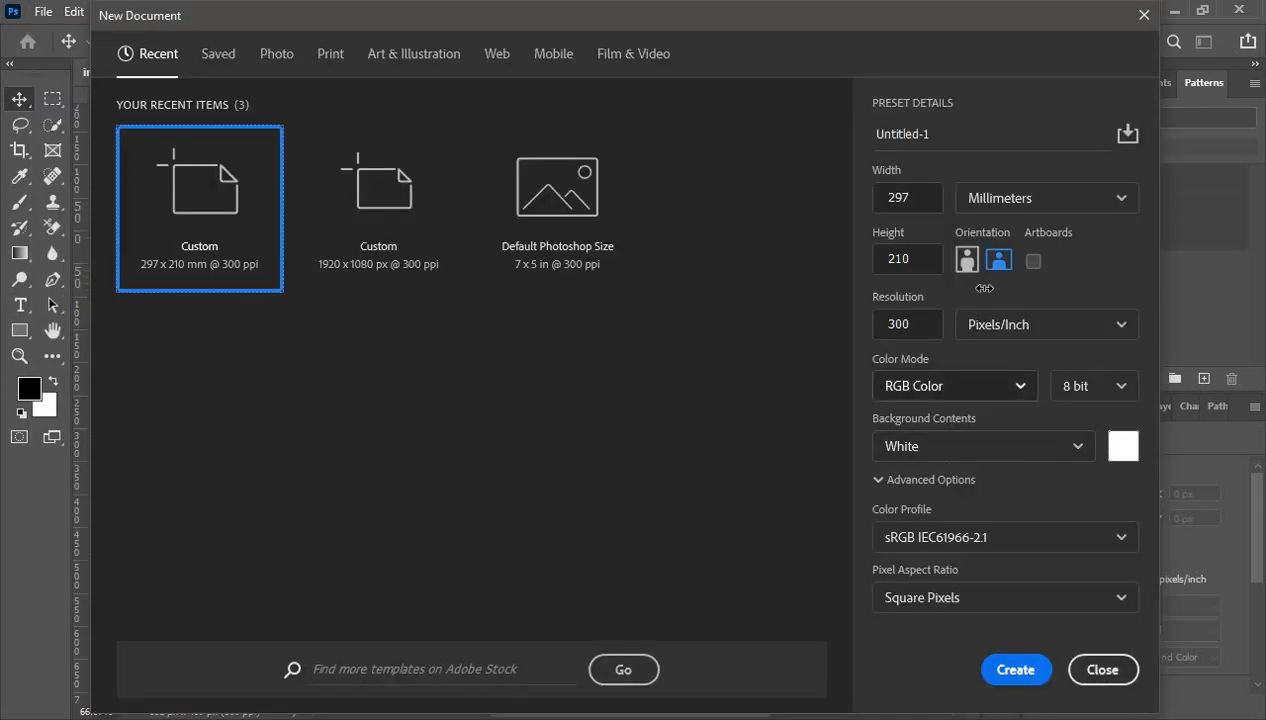
left_click(1015, 670)
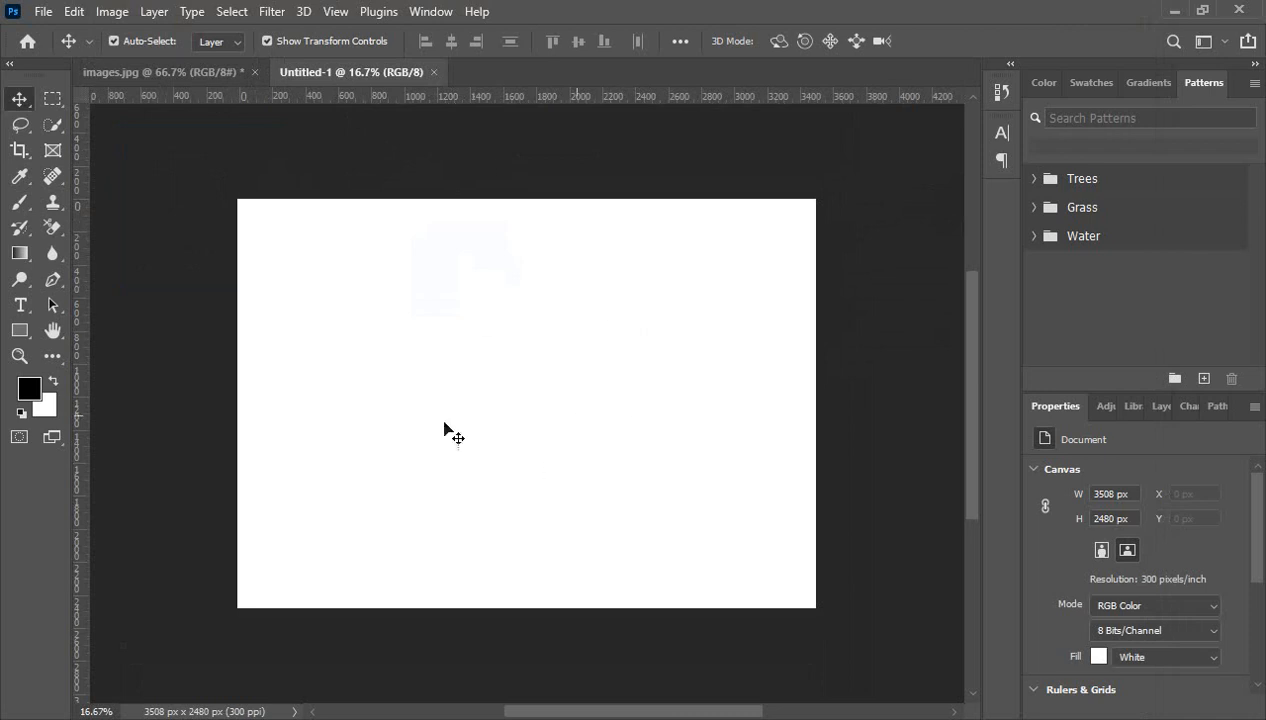
left_click(161, 77)
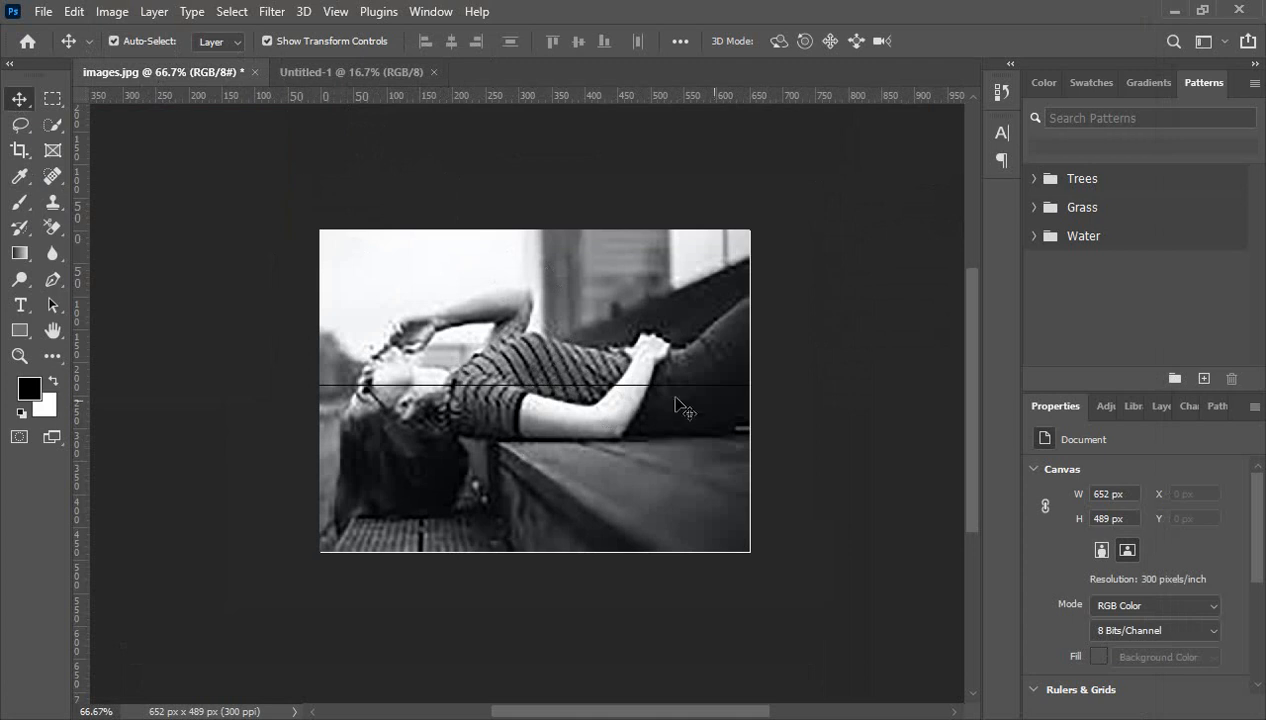
- Test-place the photo into Untitled-1, enlarge it to about double size, then undo it
left_click_drag(540, 355, 353, 85)
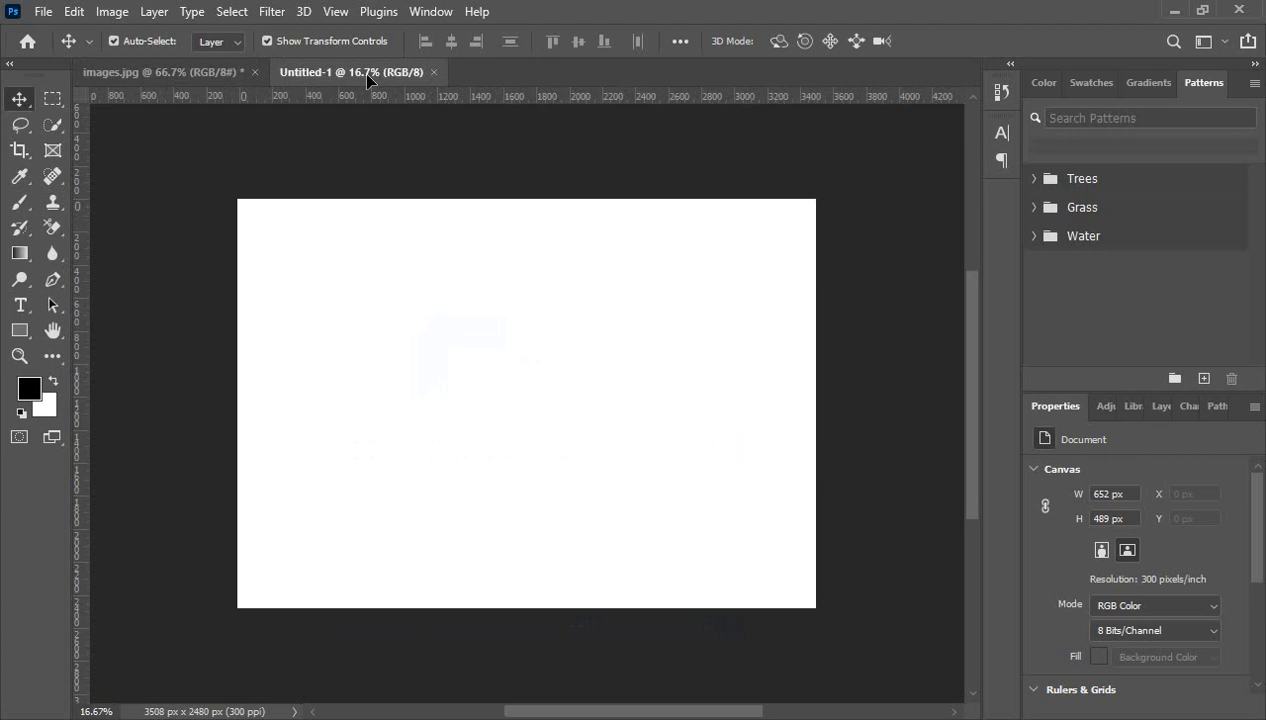
left_click_drag(418, 186, 511, 409)
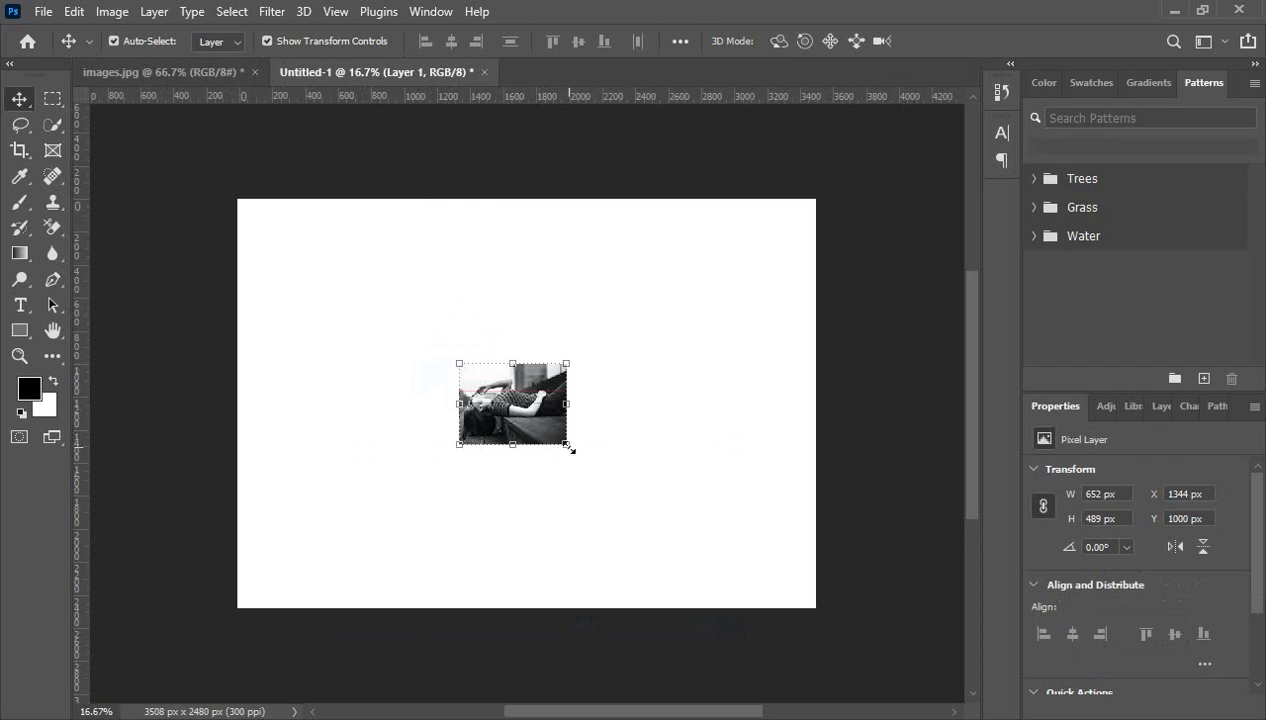
left_click_drag(567, 447, 631, 494)
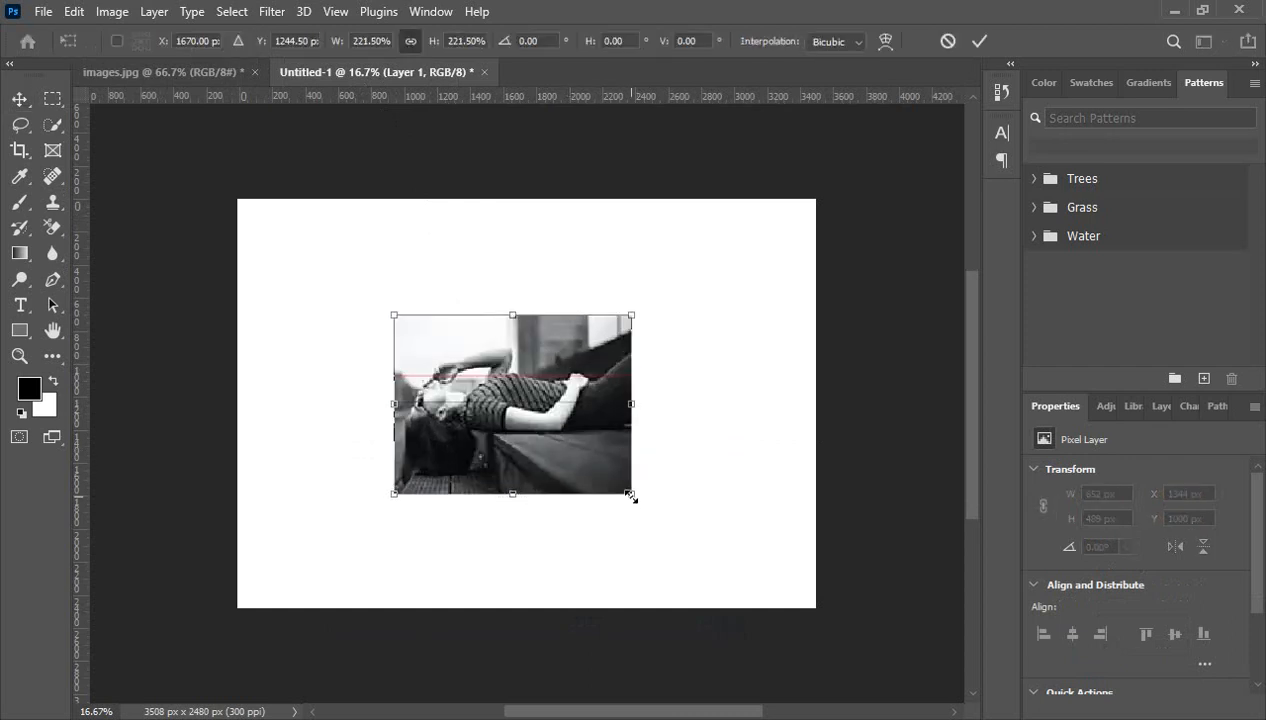
left_click(978, 44)
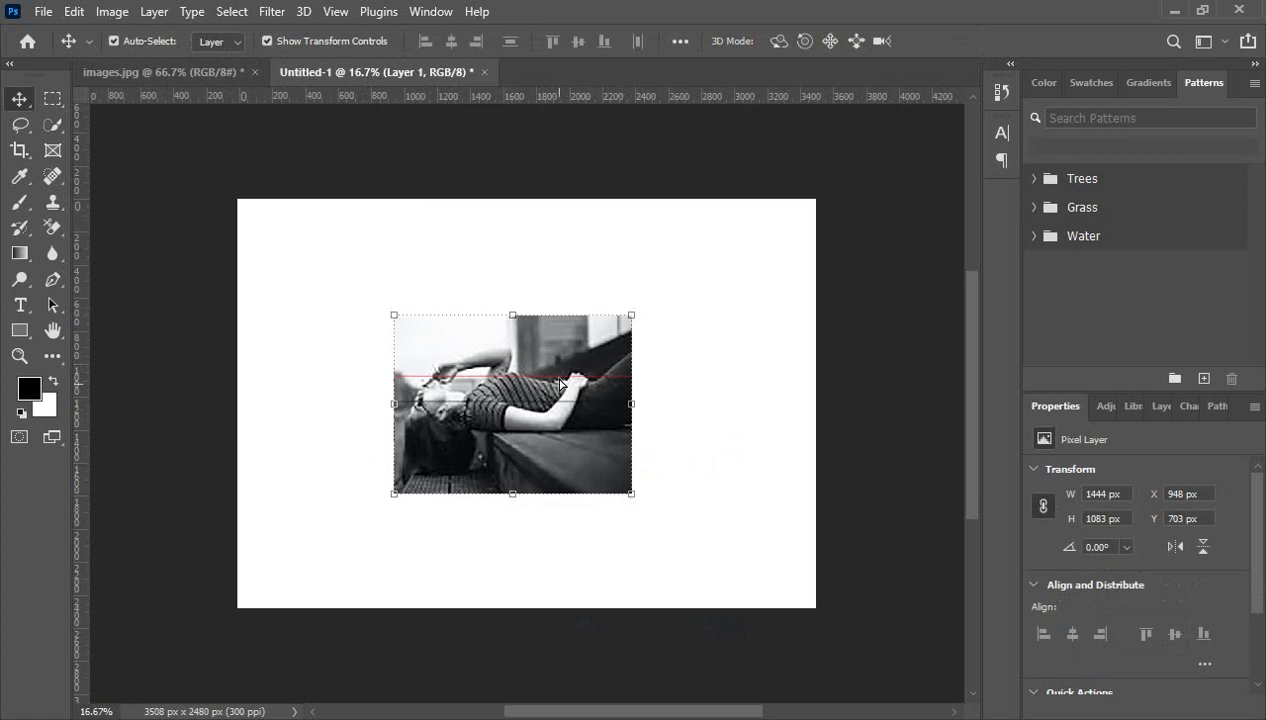
key("Delete")
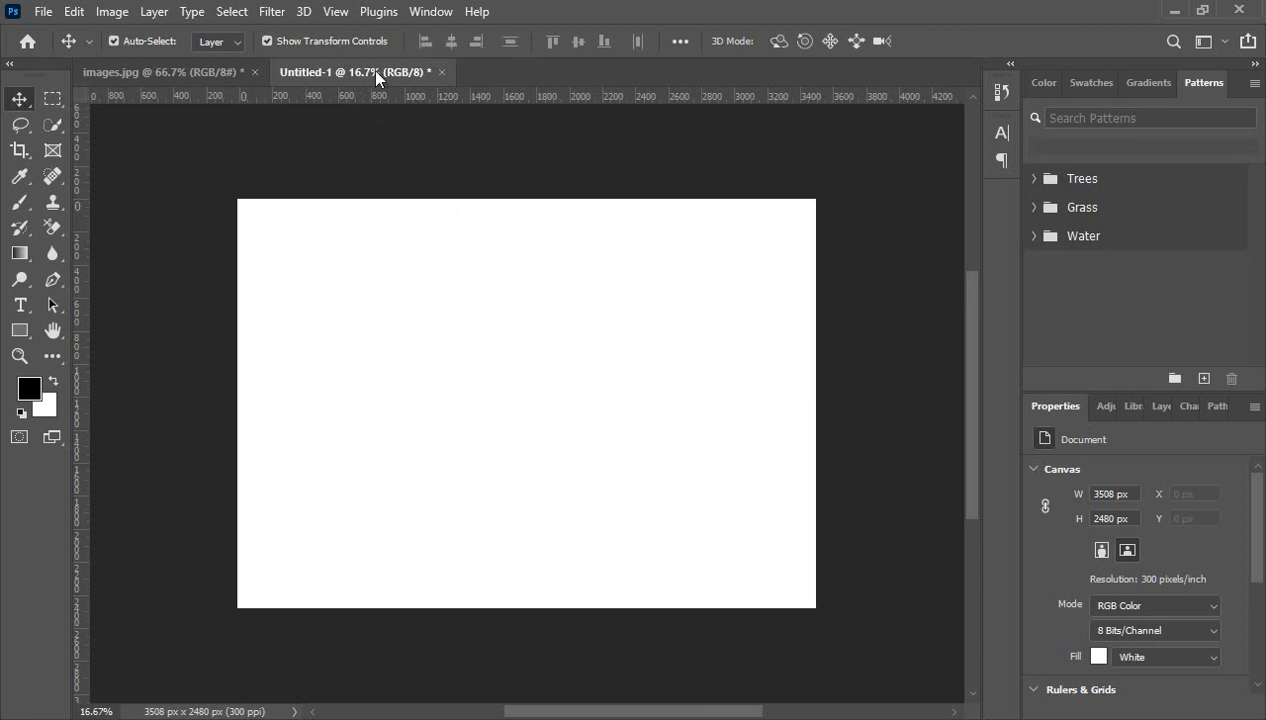
- Float Untitled-1 and images.jpg side by side and drag the photo into Untitled-1's centre
left_click_drag(372, 70, 395, 132)
left_click_drag(572, 146, 804, 186)
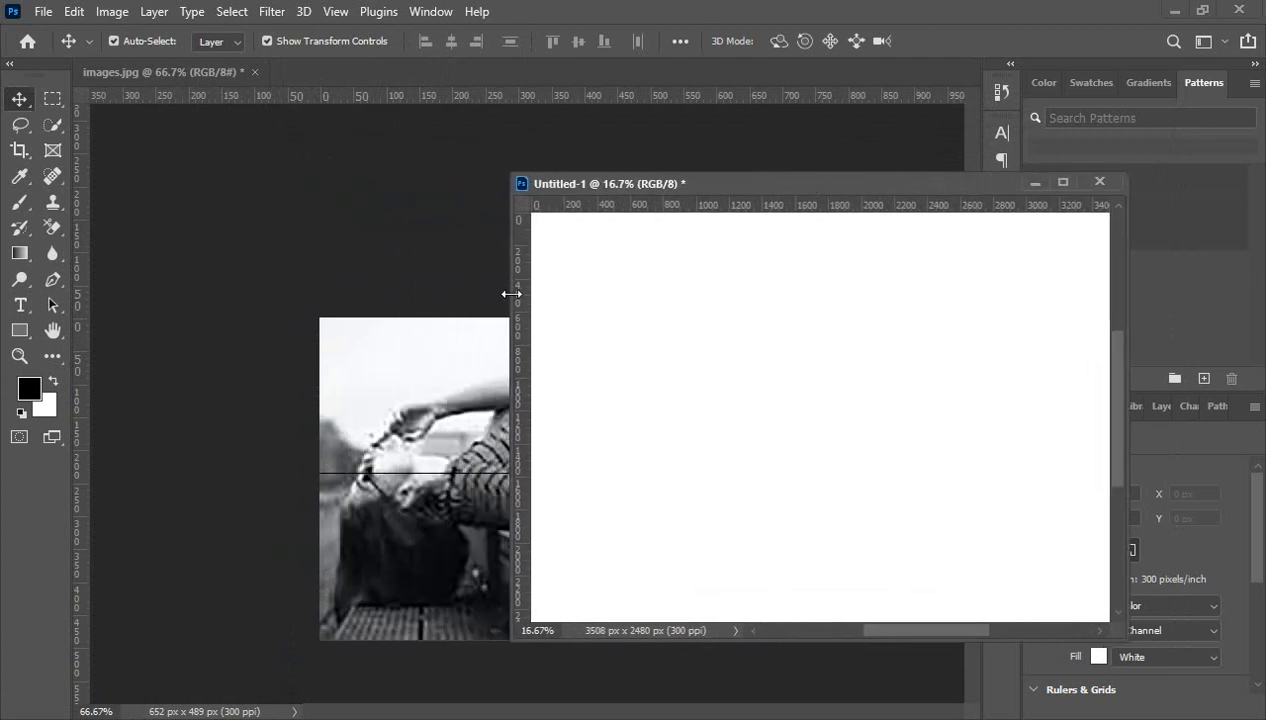
left_click_drag(514, 305, 706, 307)
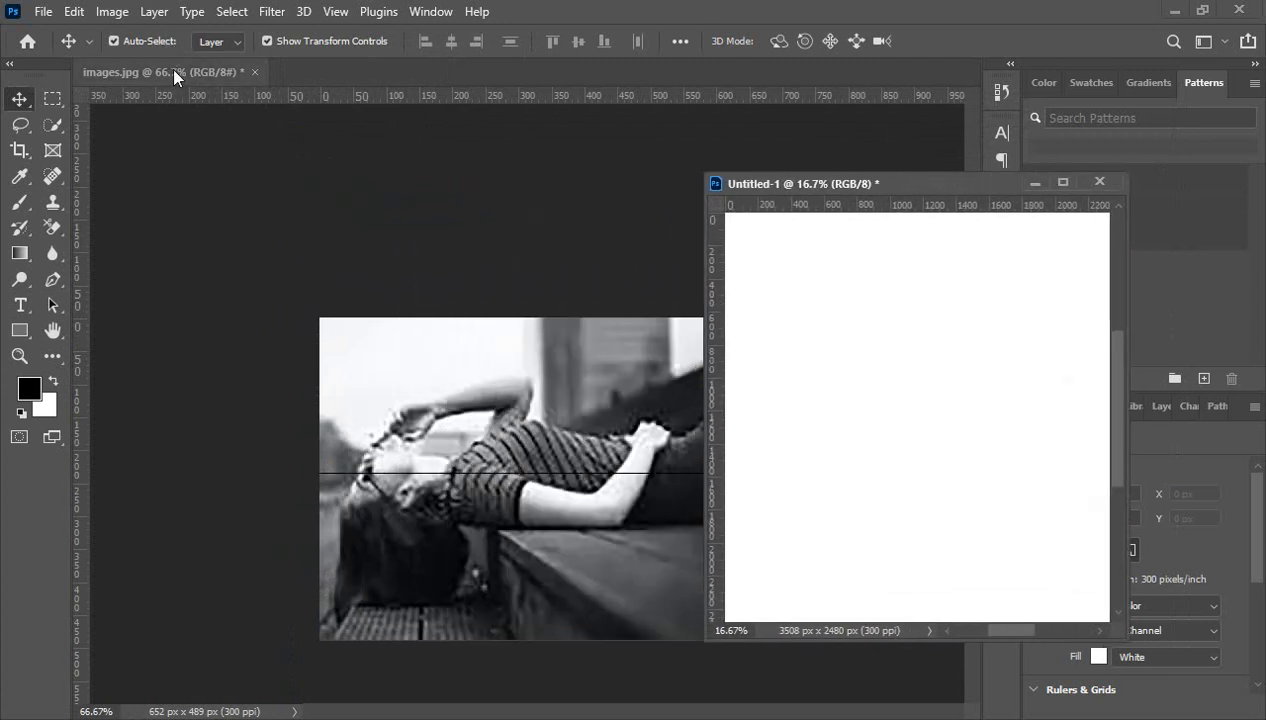
left_click_drag(171, 68, 203, 154)
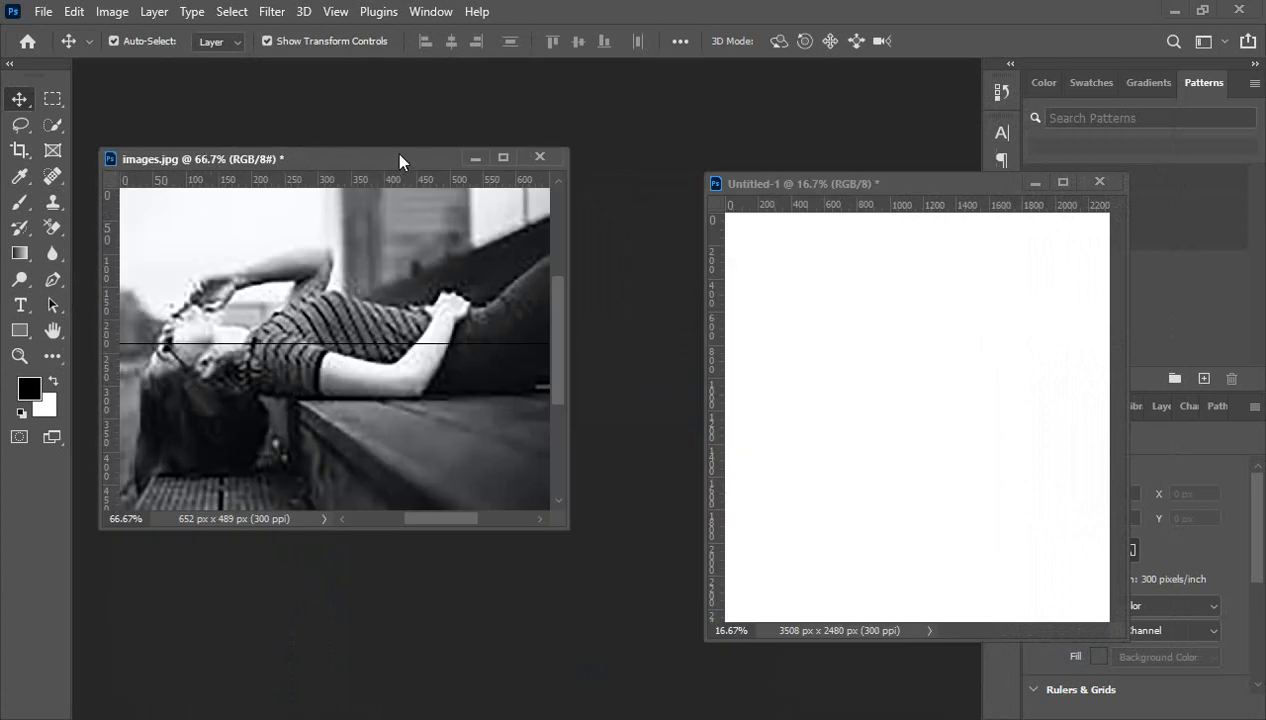
left_click_drag(396, 157, 397, 119)
left_click_drag(919, 189, 836, 119)
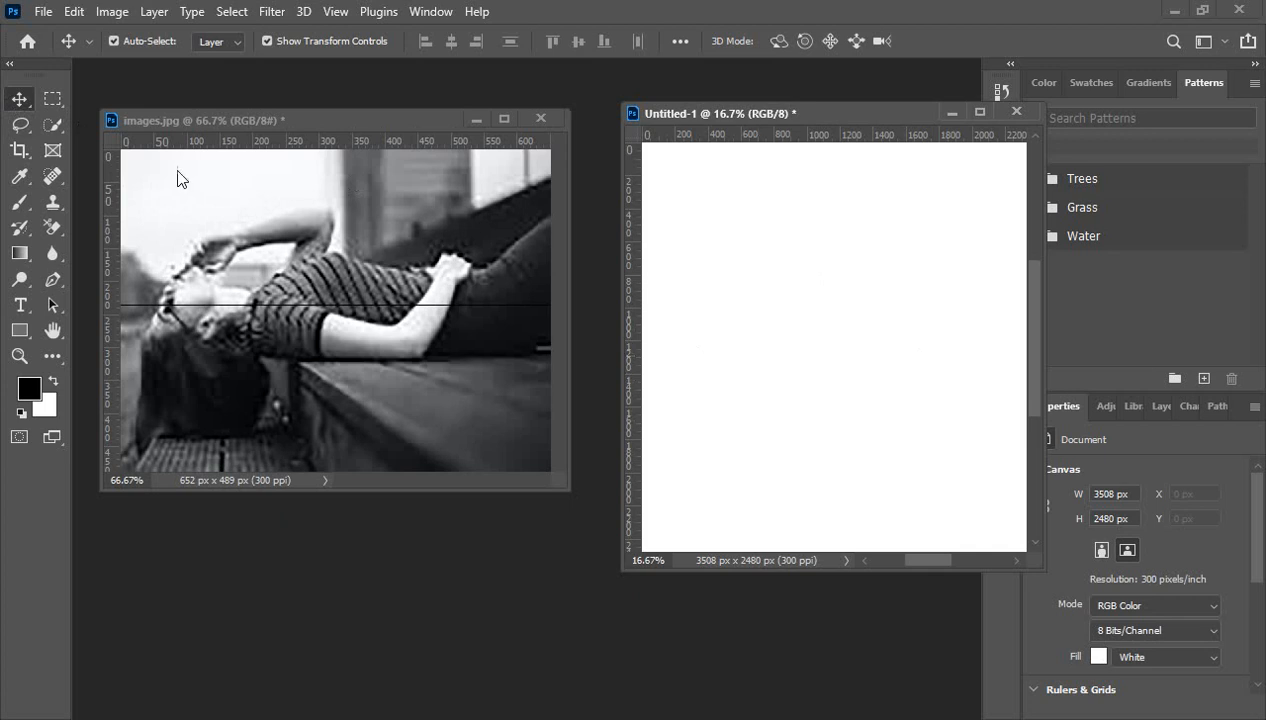
left_click(337, 291)
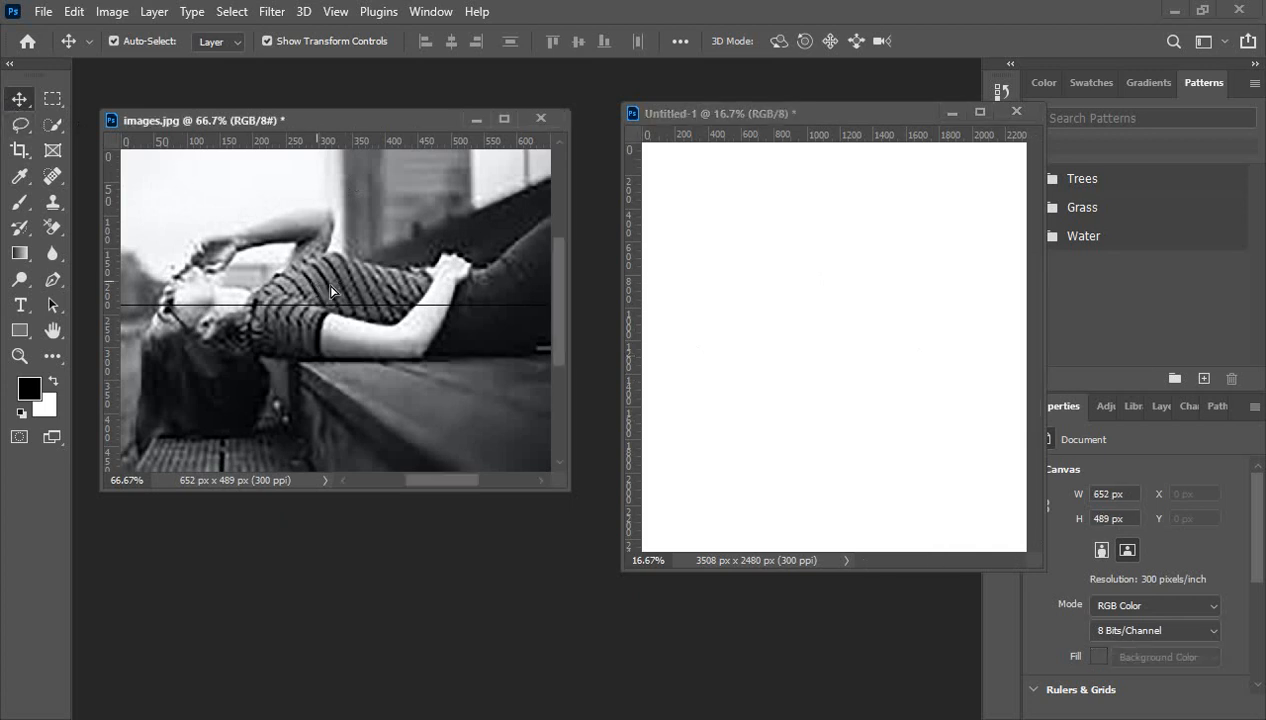
left_click_drag(331, 291, 829, 331)
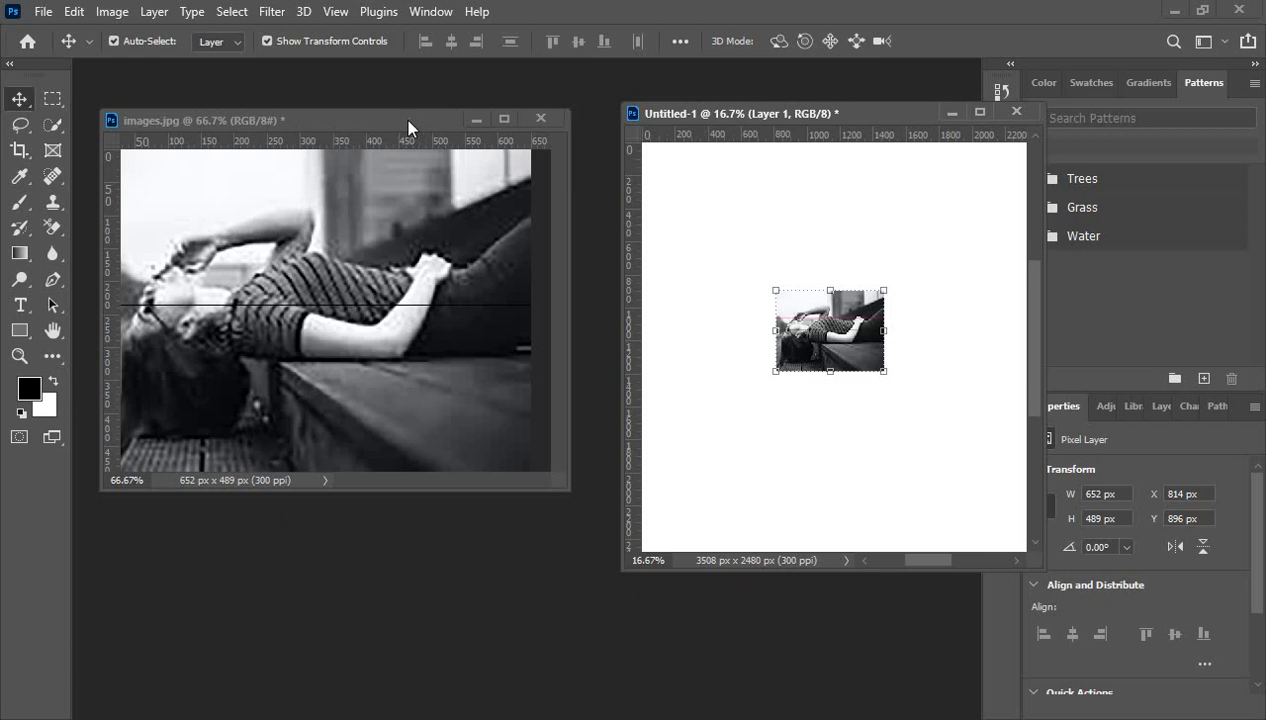
left_click_drag(404, 119, 390, 76)
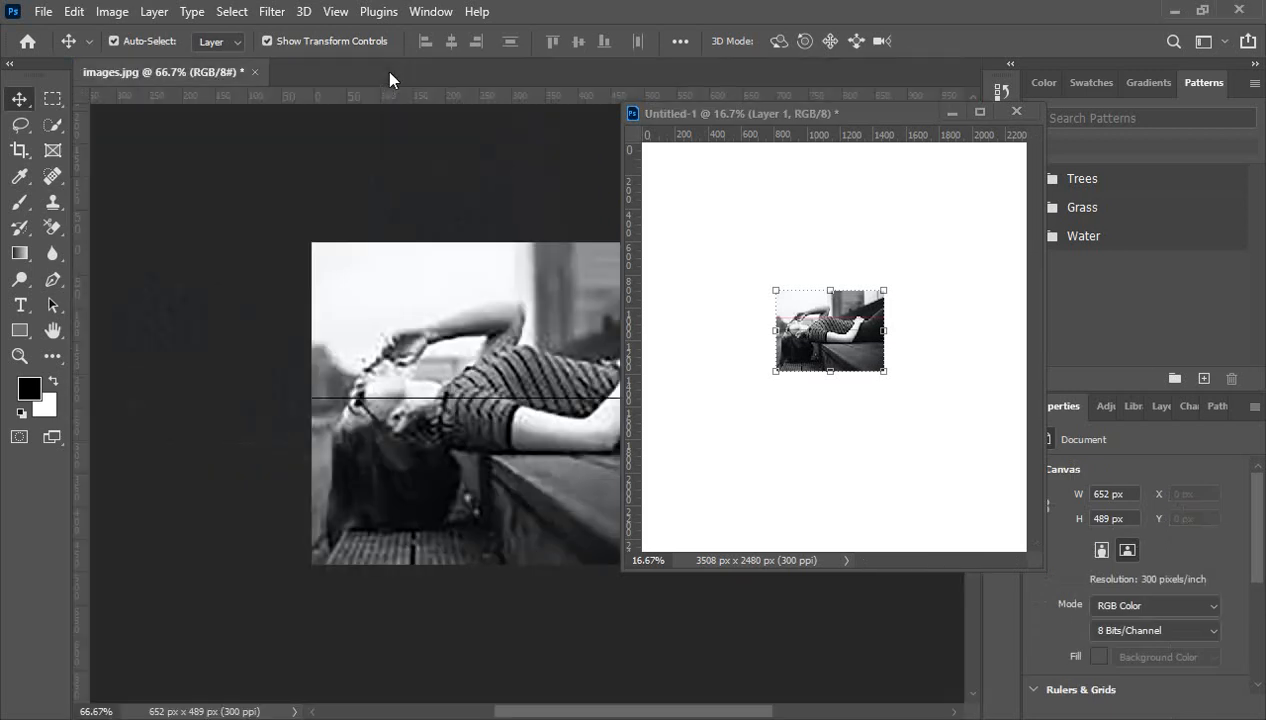
left_click_drag(870, 120, 607, 90)
left_click(184, 70)
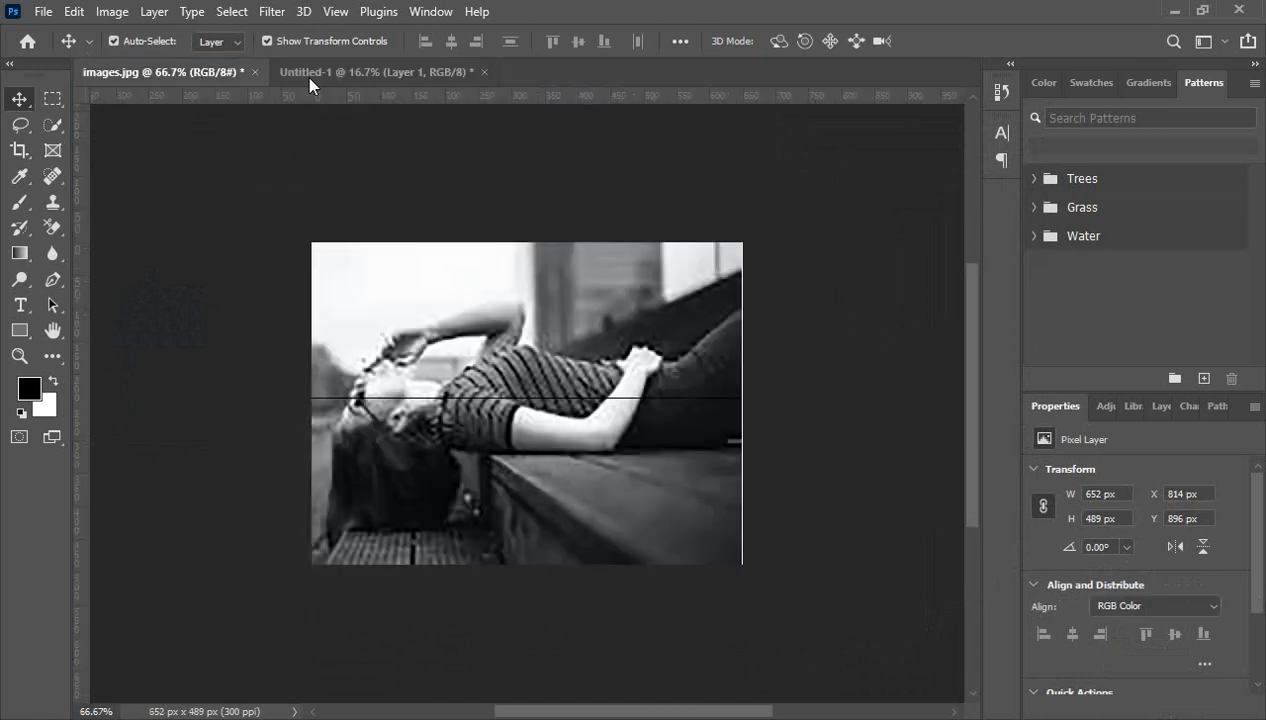
left_click(353, 70)
left_click(190, 72)
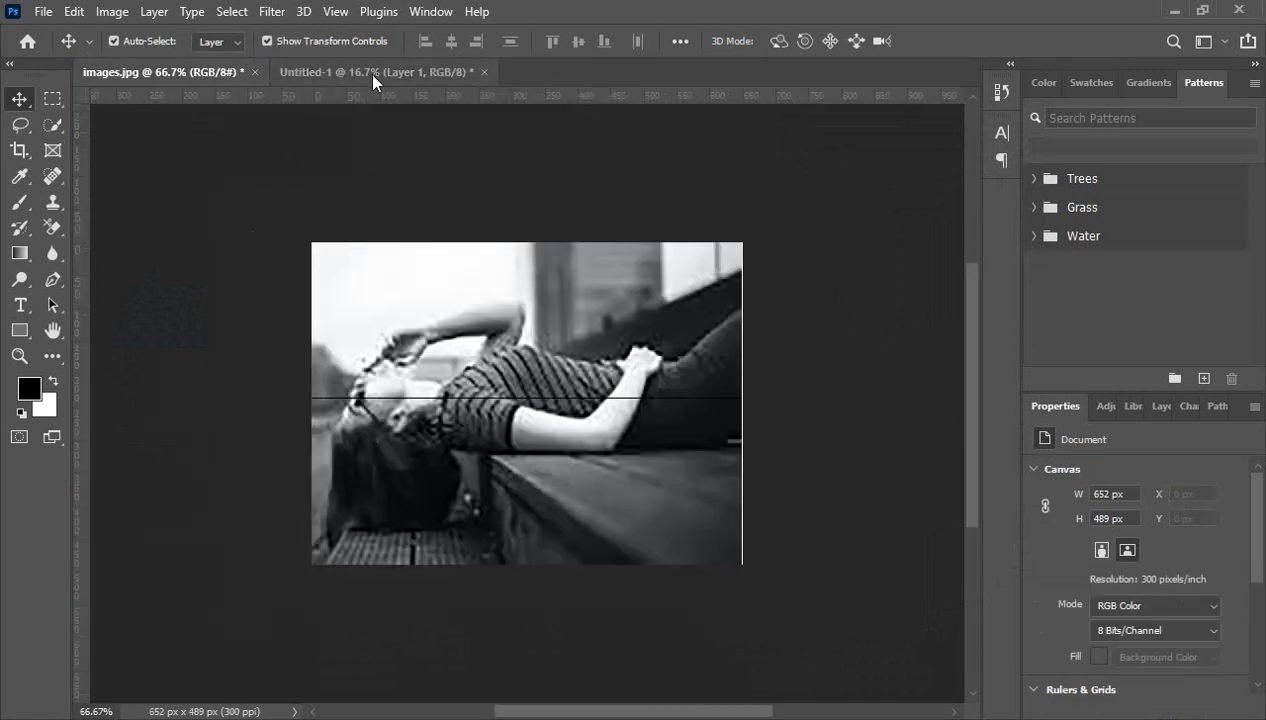
left_click(366, 72)
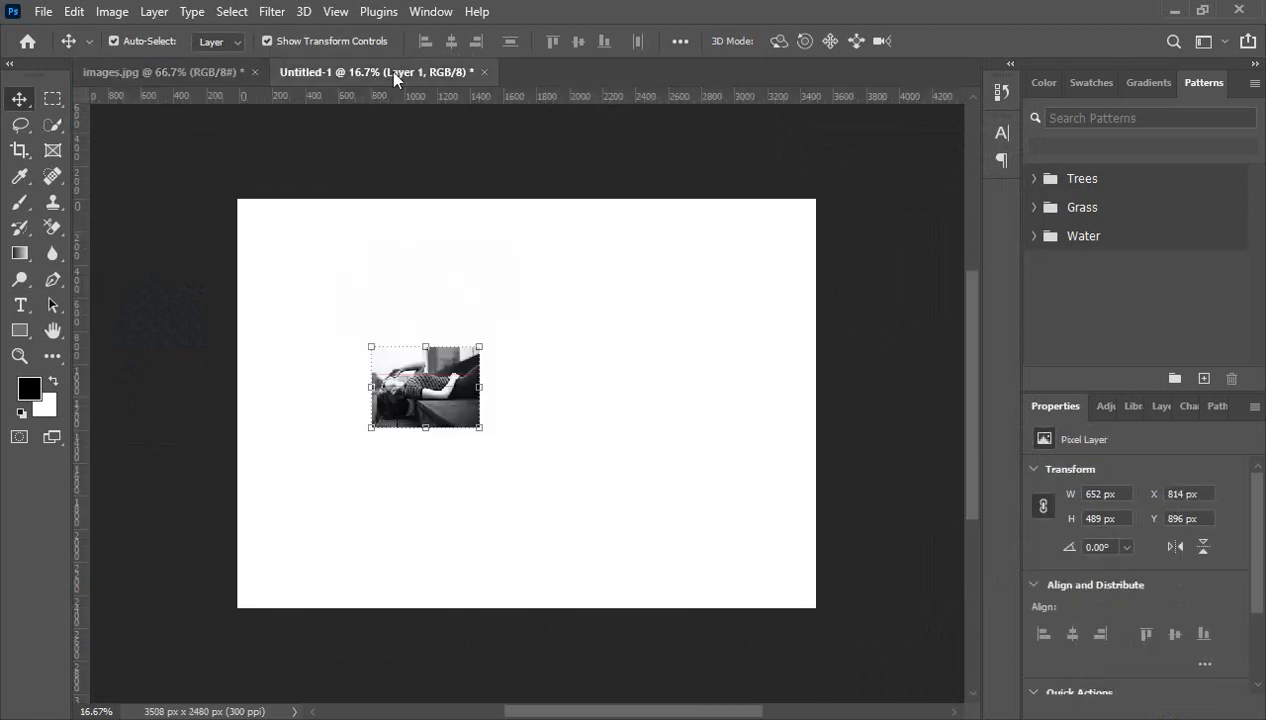
left_click_drag(397, 84, 436, 219)
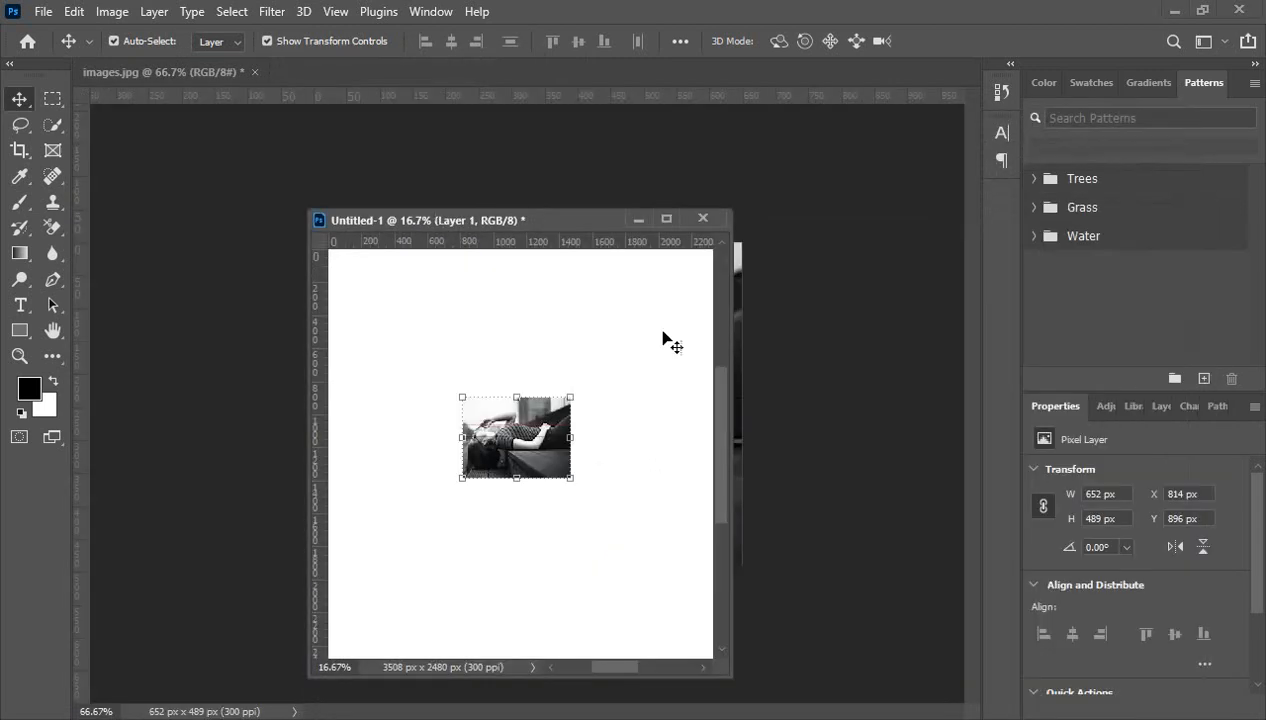
left_click_drag(601, 226, 950, 206)
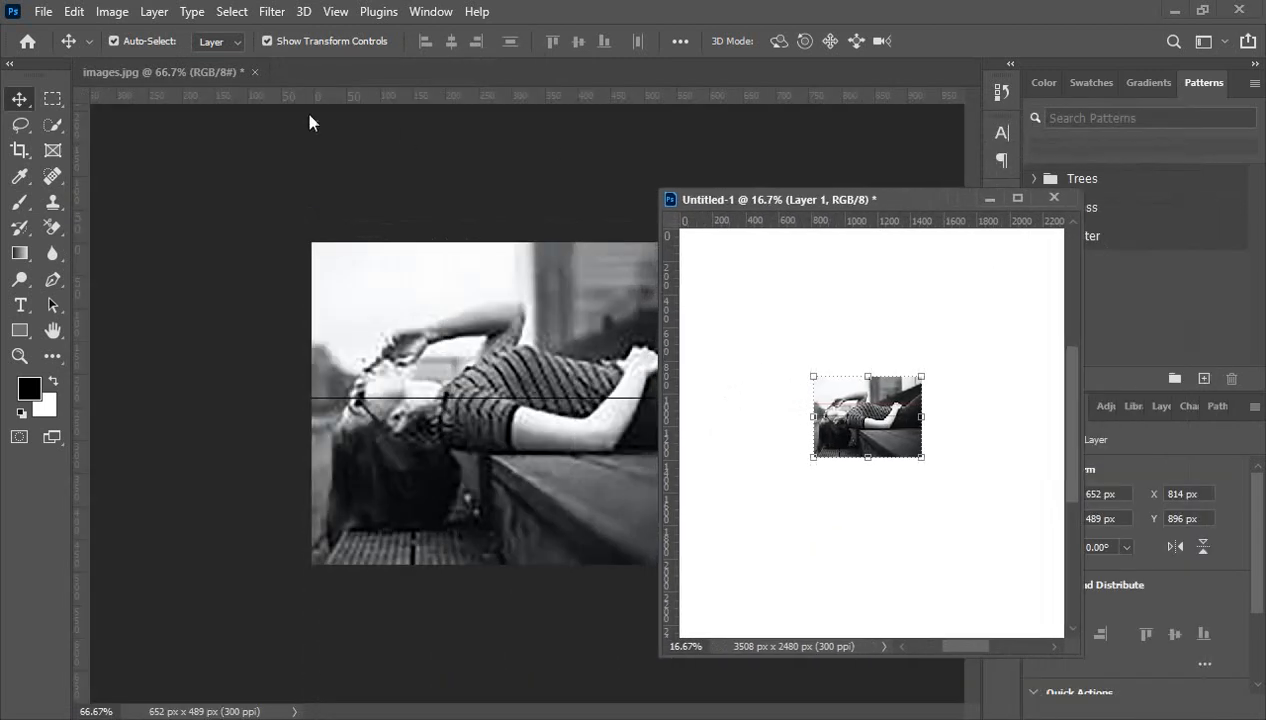
left_click_drag(190, 65, 130, 116)
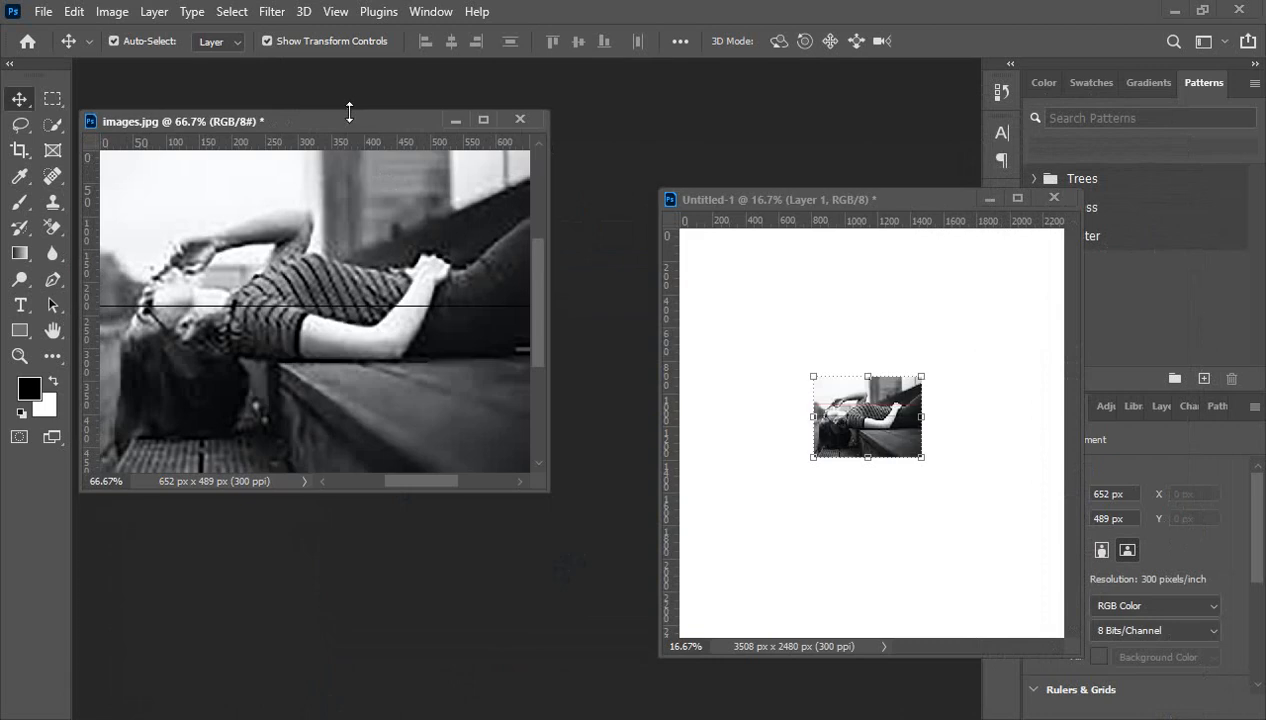
left_click_drag(349, 114, 377, 214)
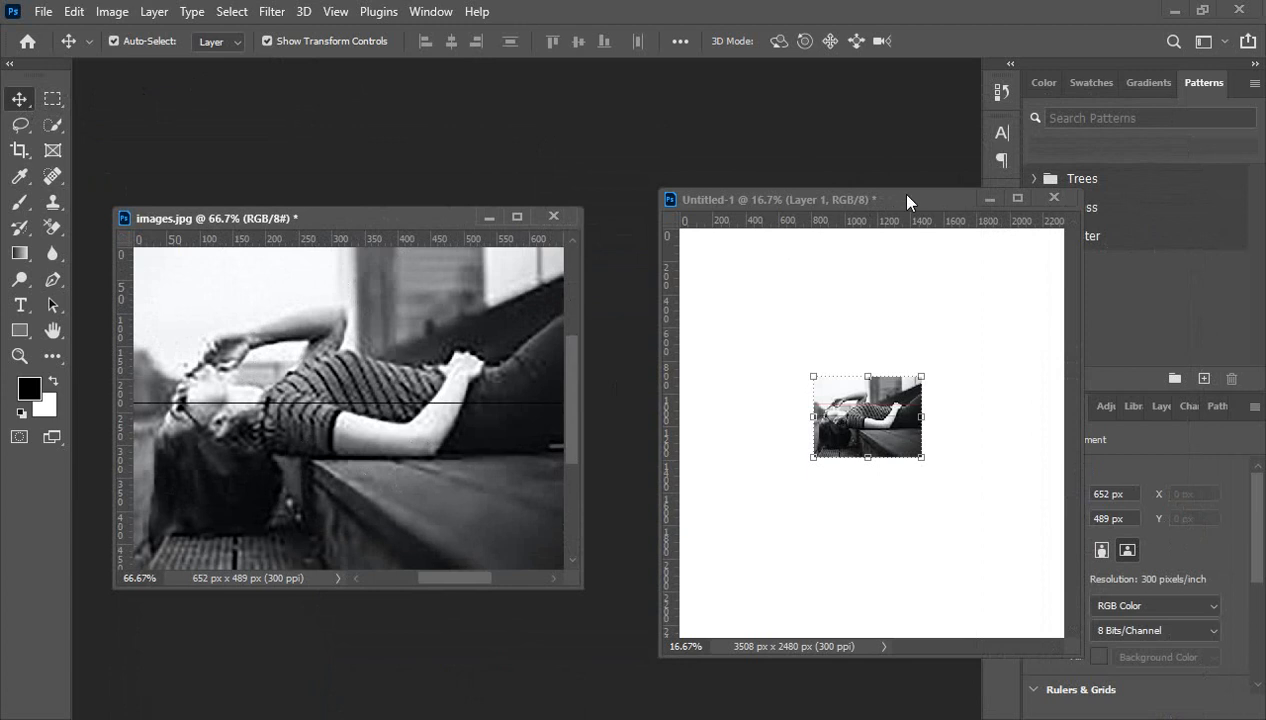
left_click_drag(898, 198, 876, 219)
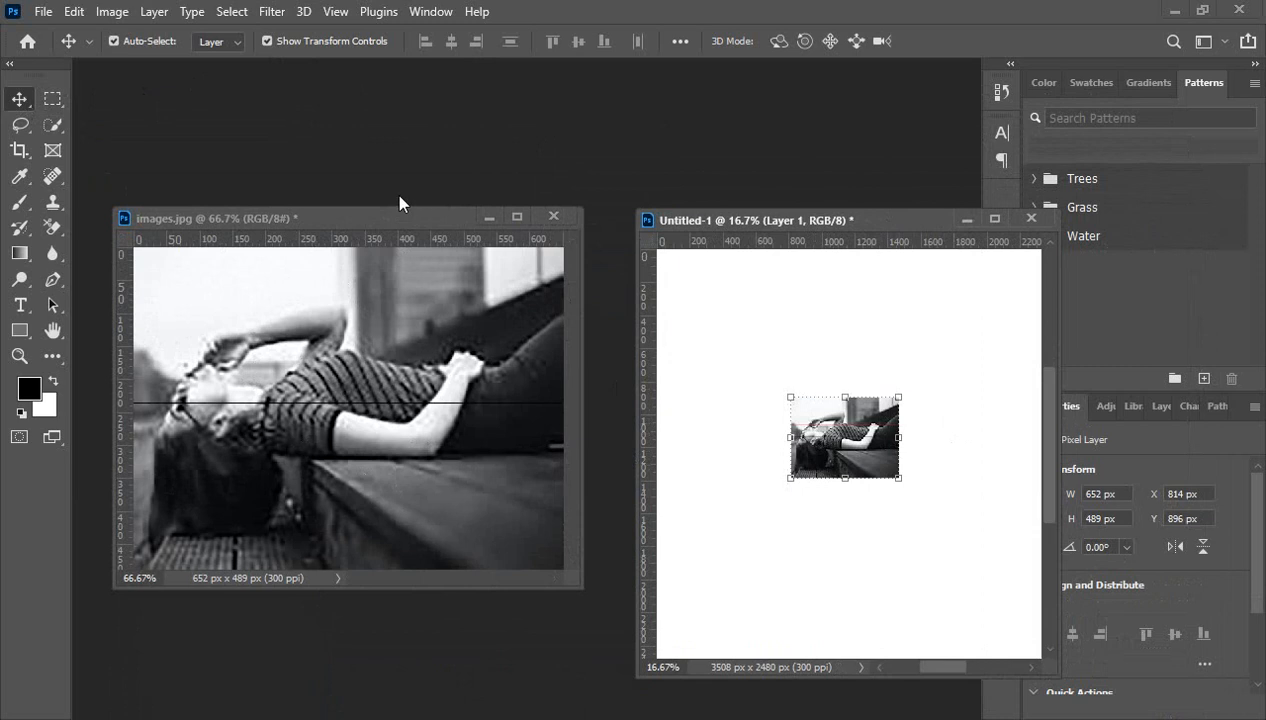
left_click_drag(373, 228, 392, 231)
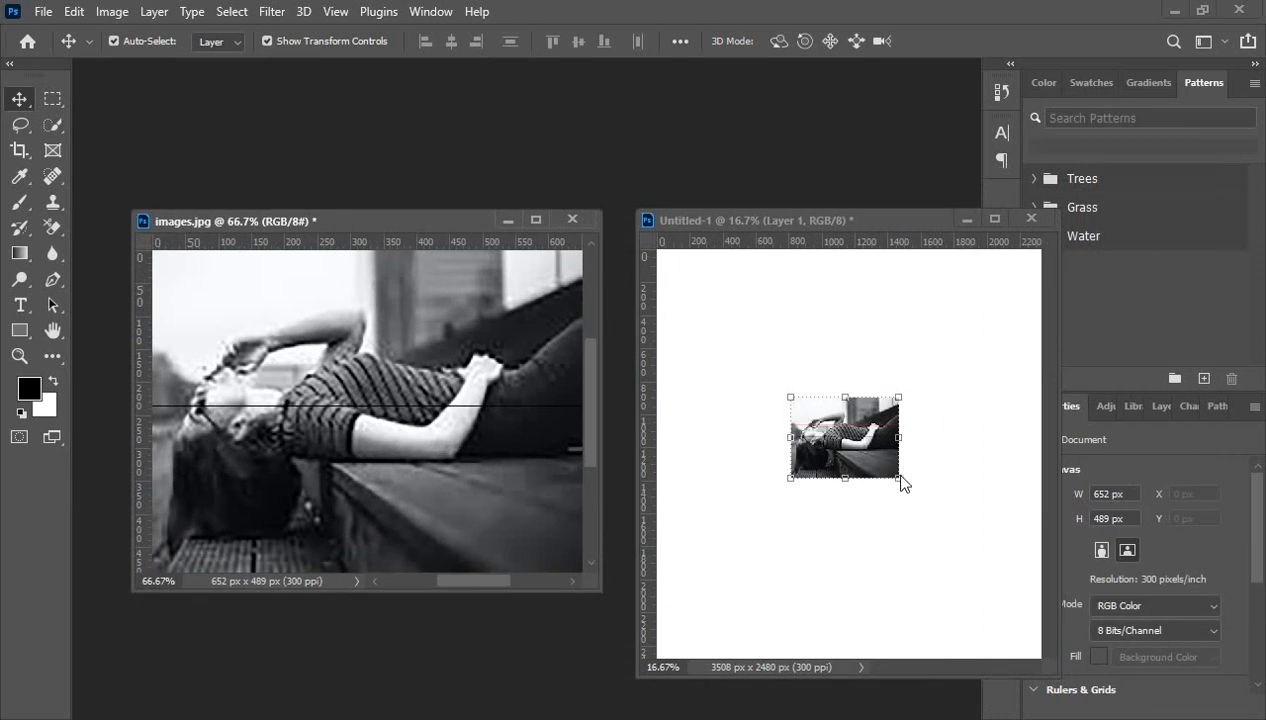
left_click(923, 461)
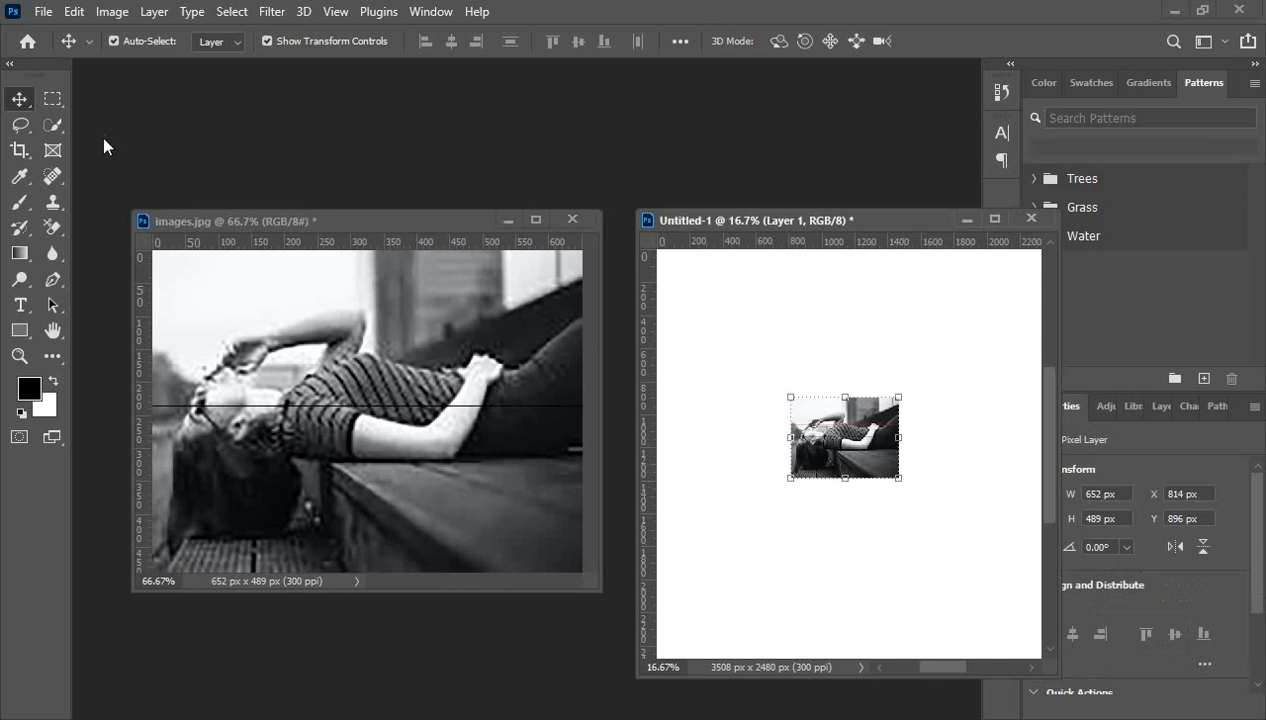
left_click(53, 98)
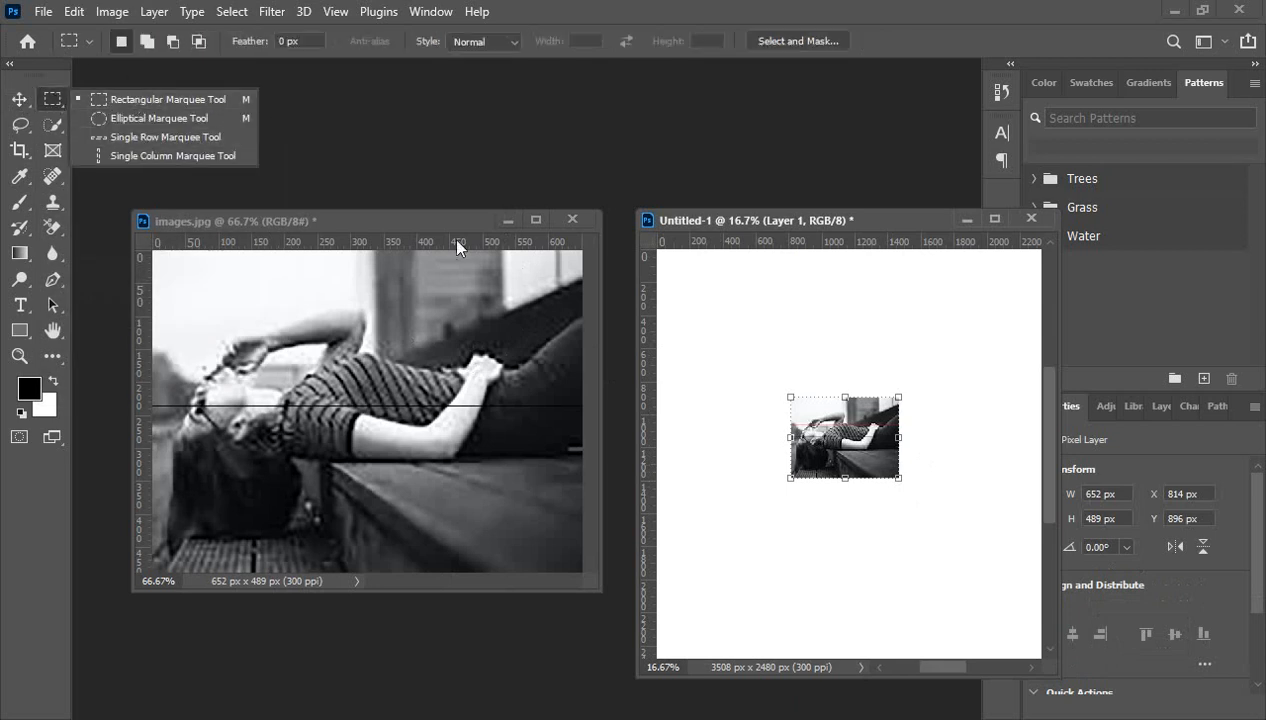
- Check the photo's Image Size, 300 pixels/inch, and cancel without changes
left_click(420, 226)
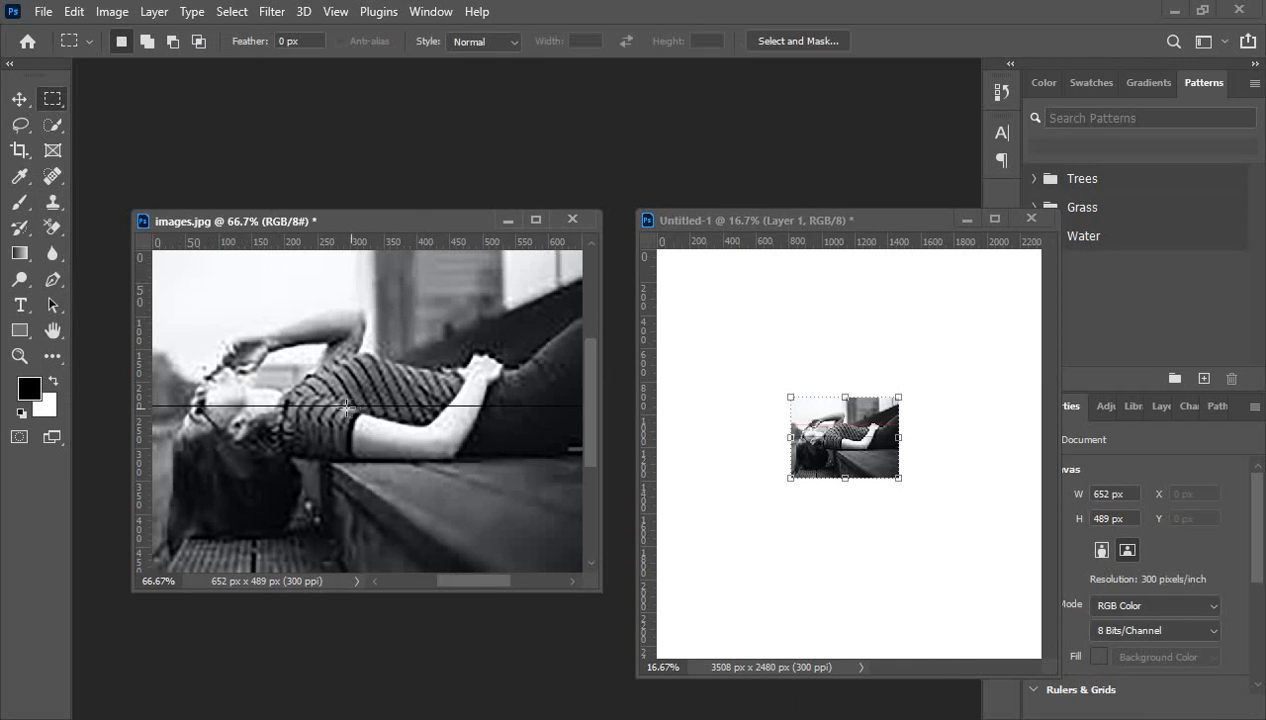
left_click(111, 12)
left_click(140, 160)
left_click(770, 380)
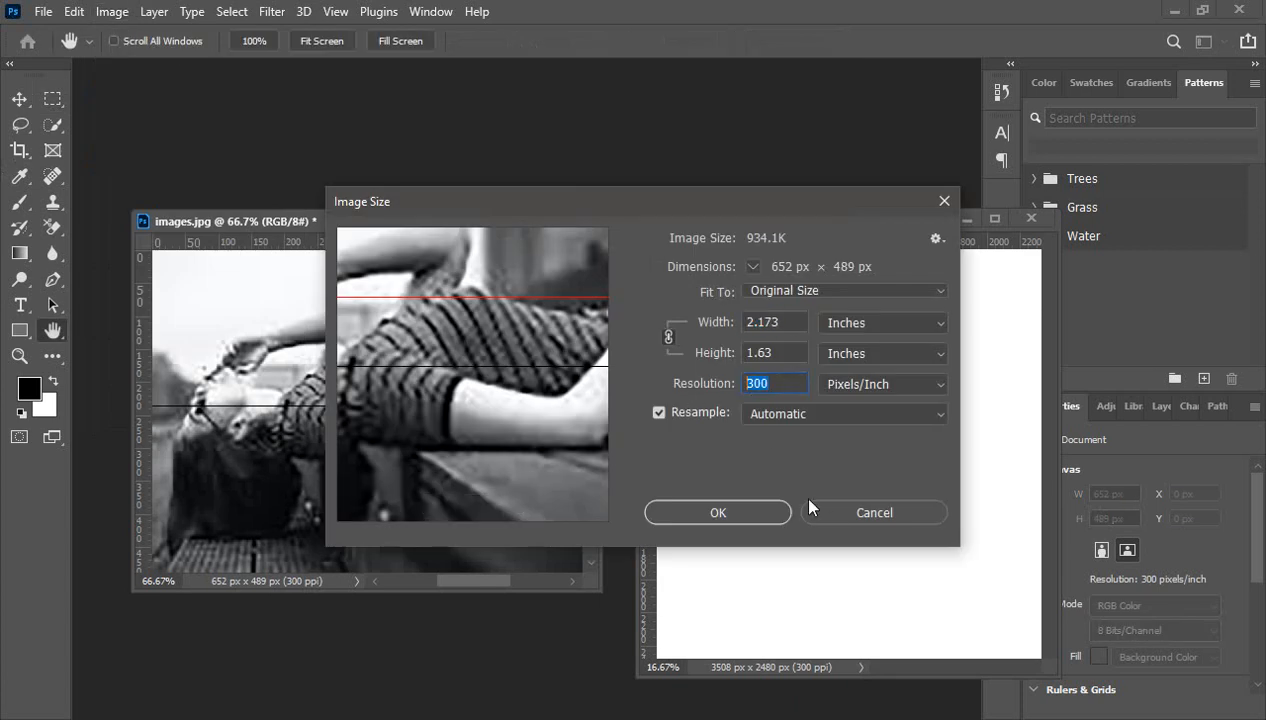
left_click(830, 513)
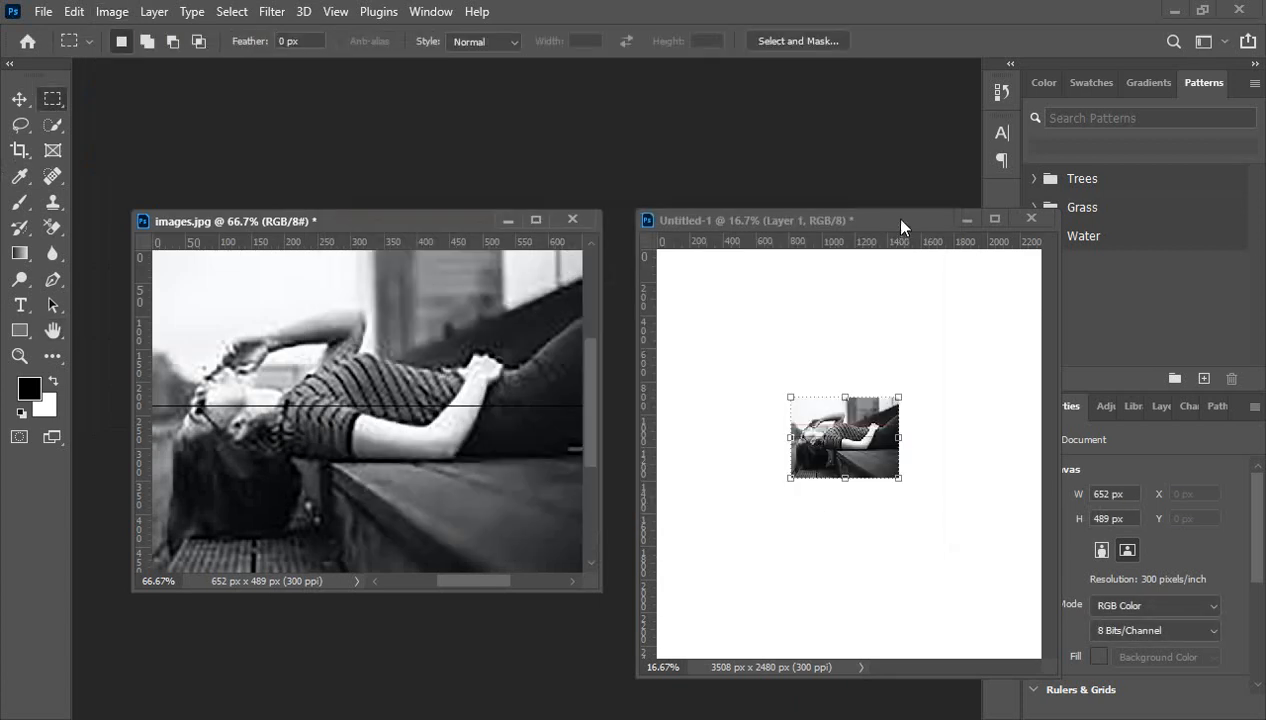
- Close the Untitled-1 document without saving
left_click_drag(896, 218, 883, 215)
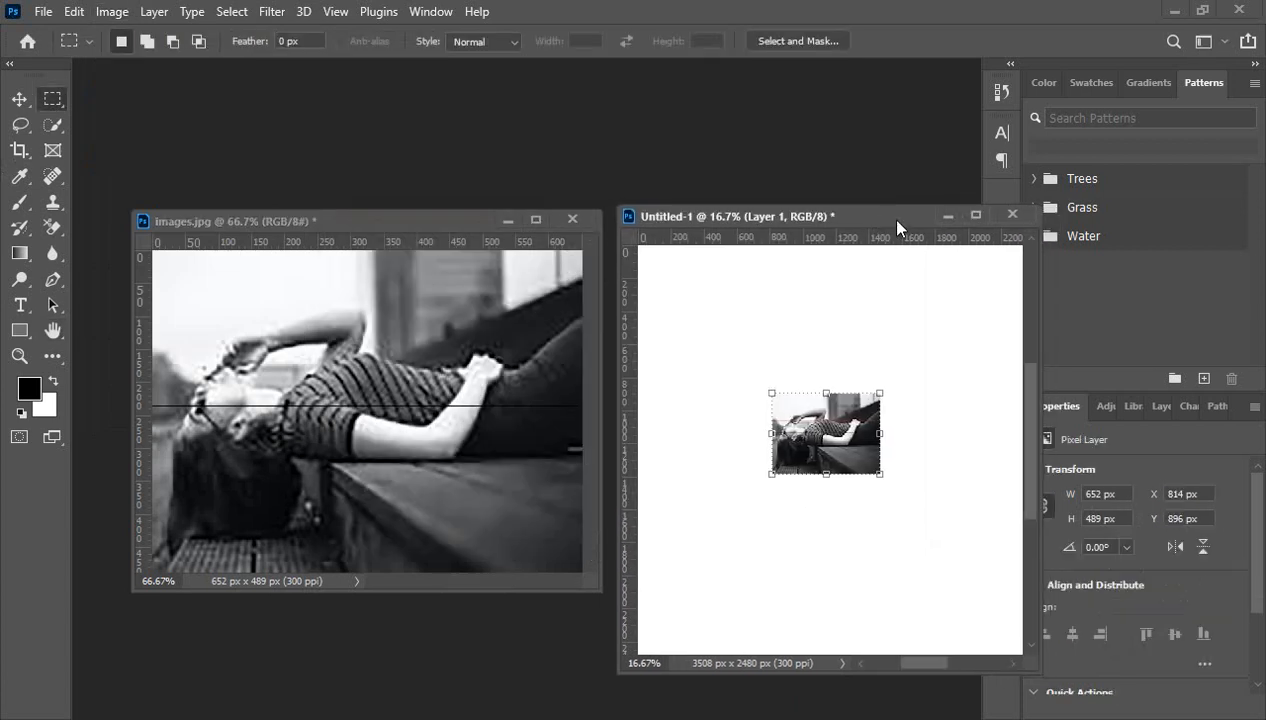
left_click(1012, 216)
left_click(645, 290)
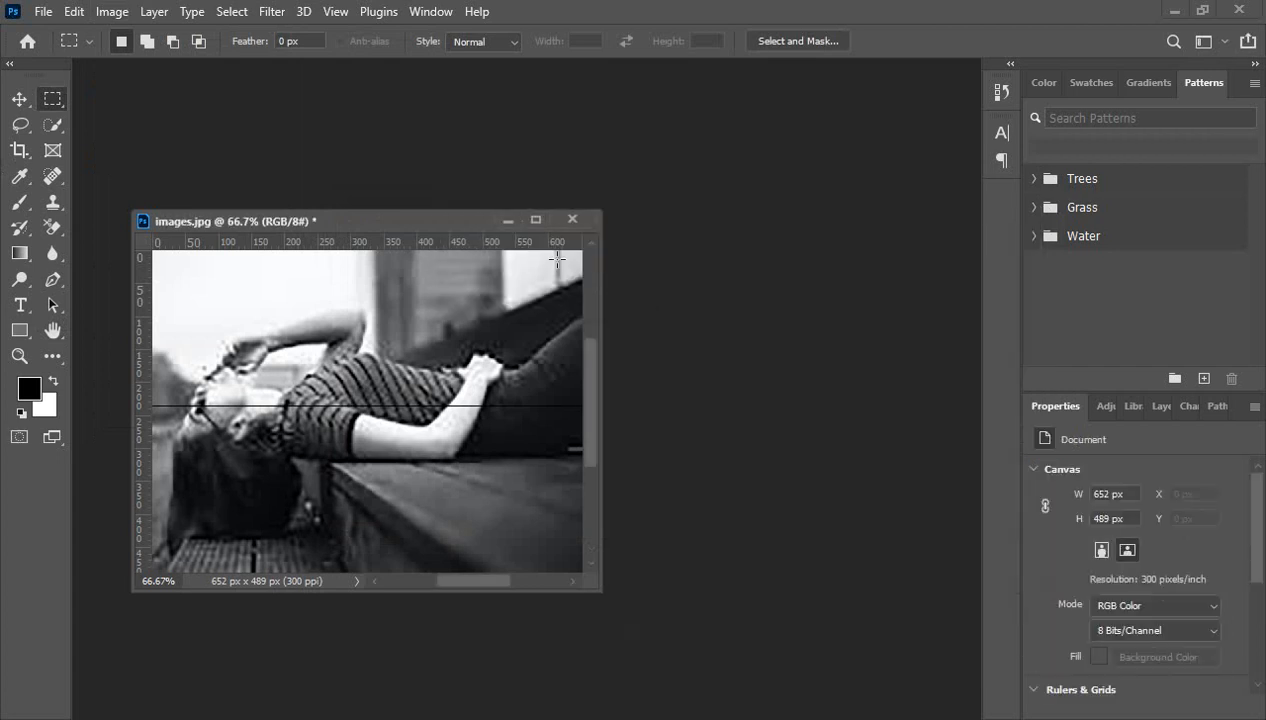
- Dock images.jpg back as a tab and select the freehand Lasso Tool
left_click_drag(454, 222, 432, 77)
left_click(19, 125)
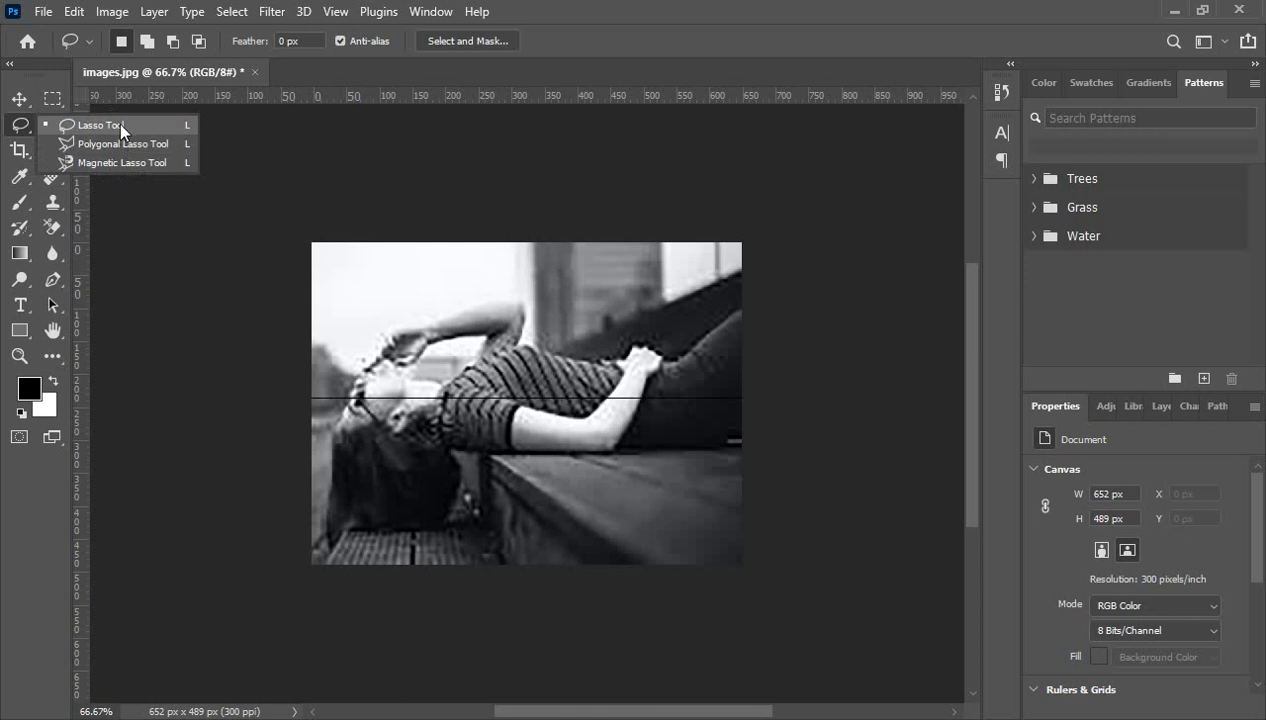
left_click(181, 200)
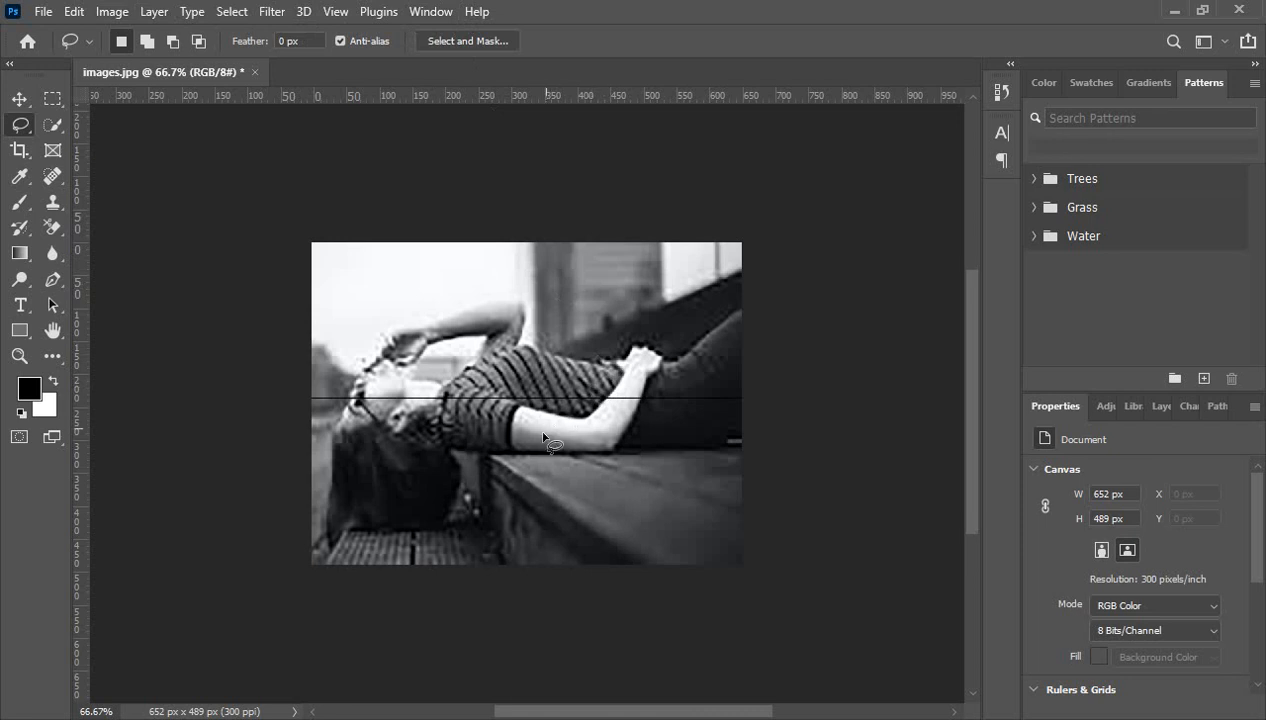
scroll(550, 440, "down", 1)
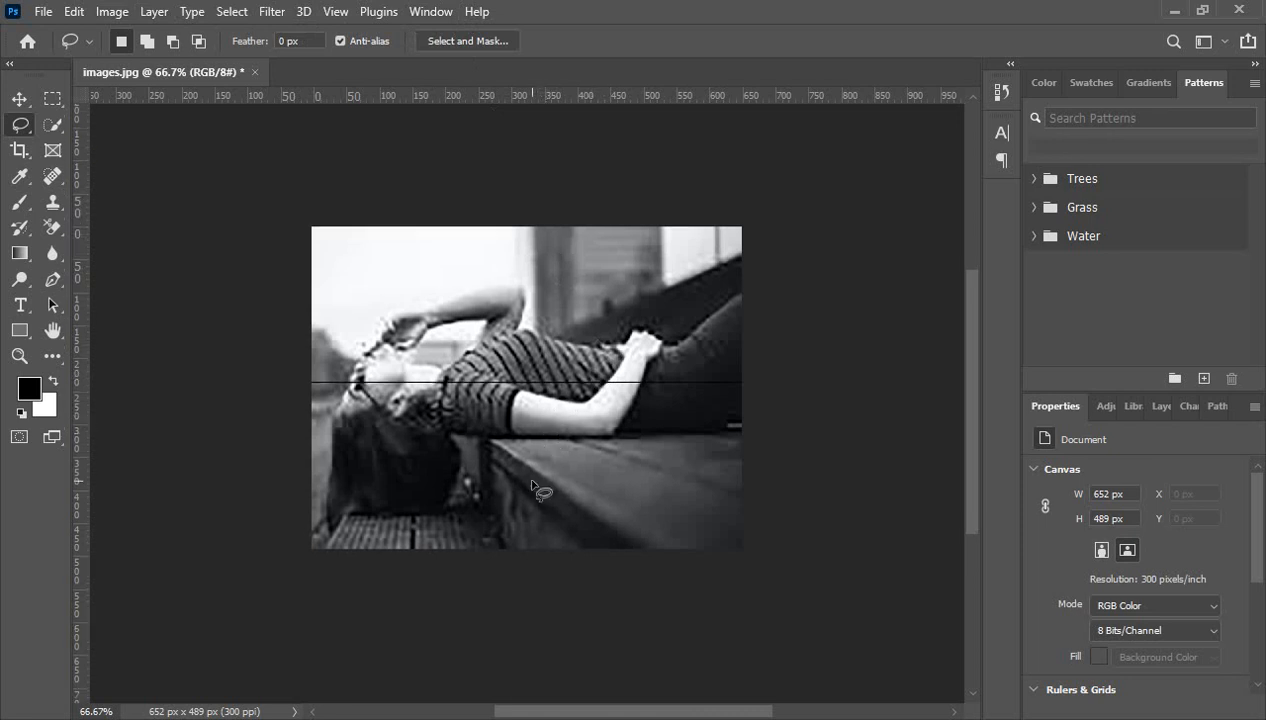